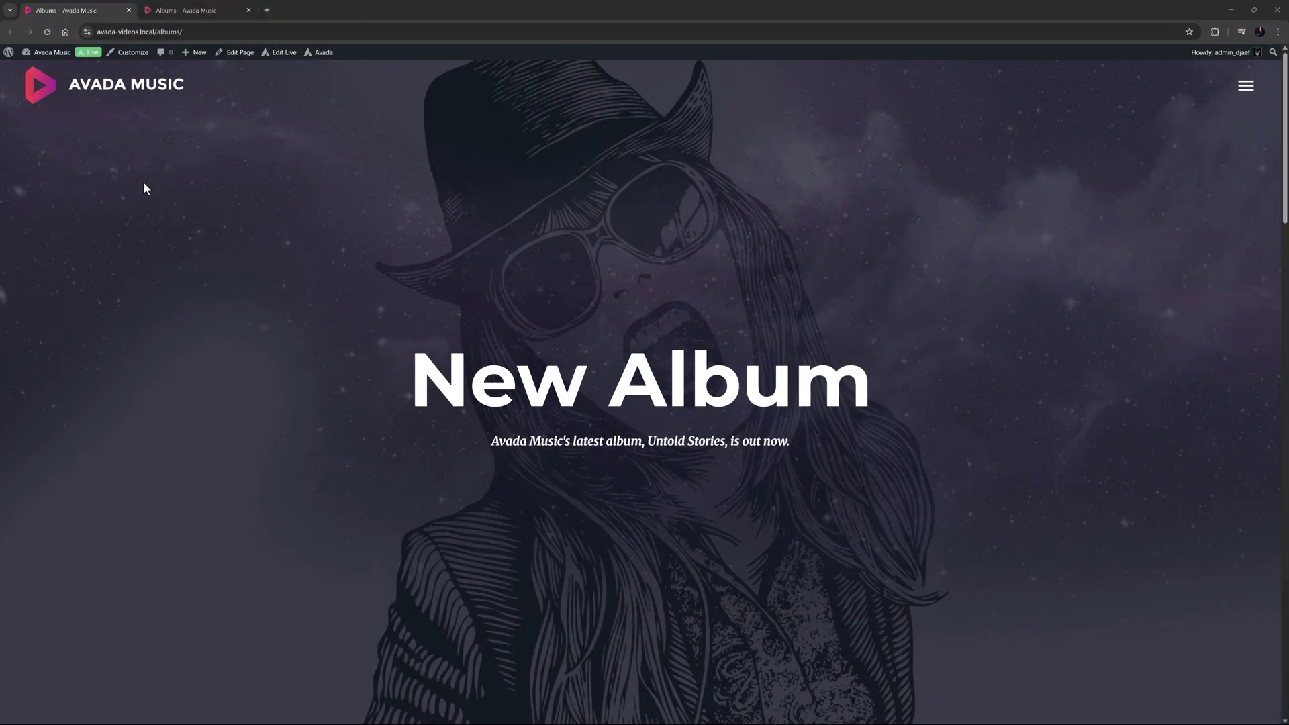
In the live editor, add an Audio element to the empty column beside "Life and Everything Else" and insert the Wishful Thinking MP3 from the media library.
{"action": "left_click", "coordinate": [200, 11]}
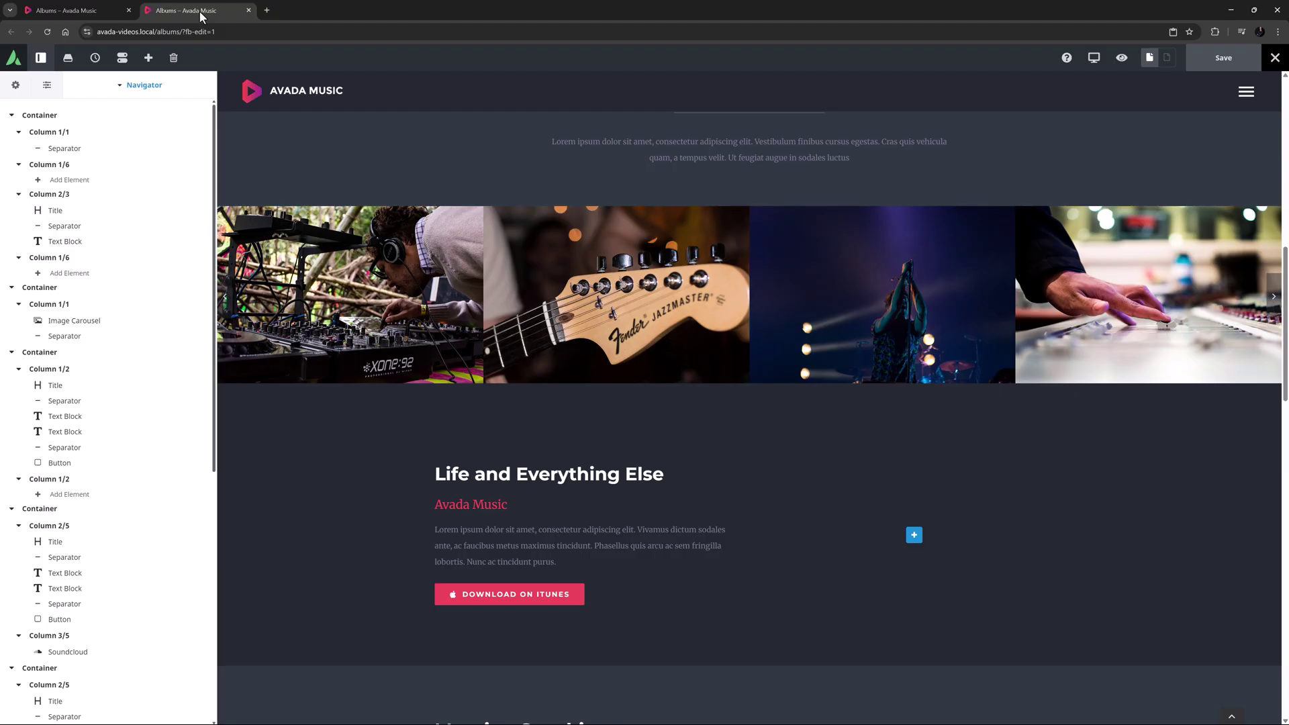
{"action": "left_click", "coordinate": [914, 537]}
{"action": "left_click", "coordinate": [204, 213]}
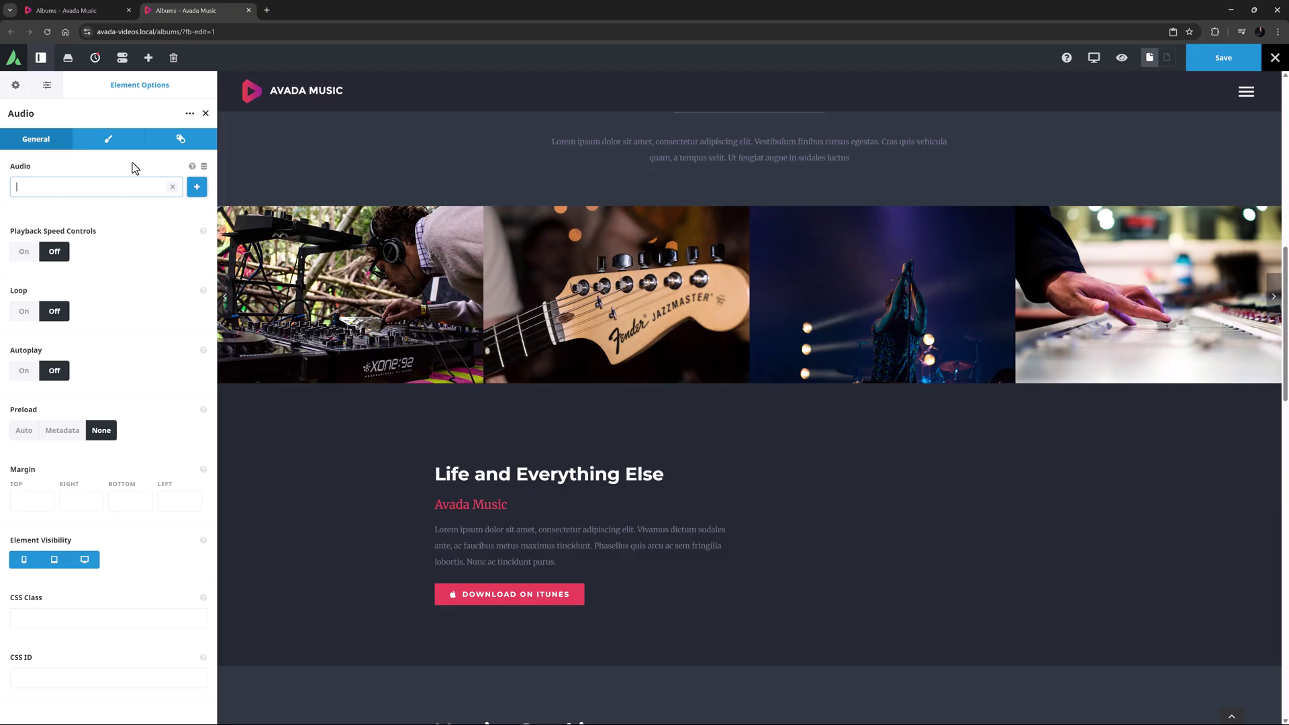
{"action": "left_click", "coordinate": [196, 188]}
{"action": "left_click", "coordinate": [91, 93]}
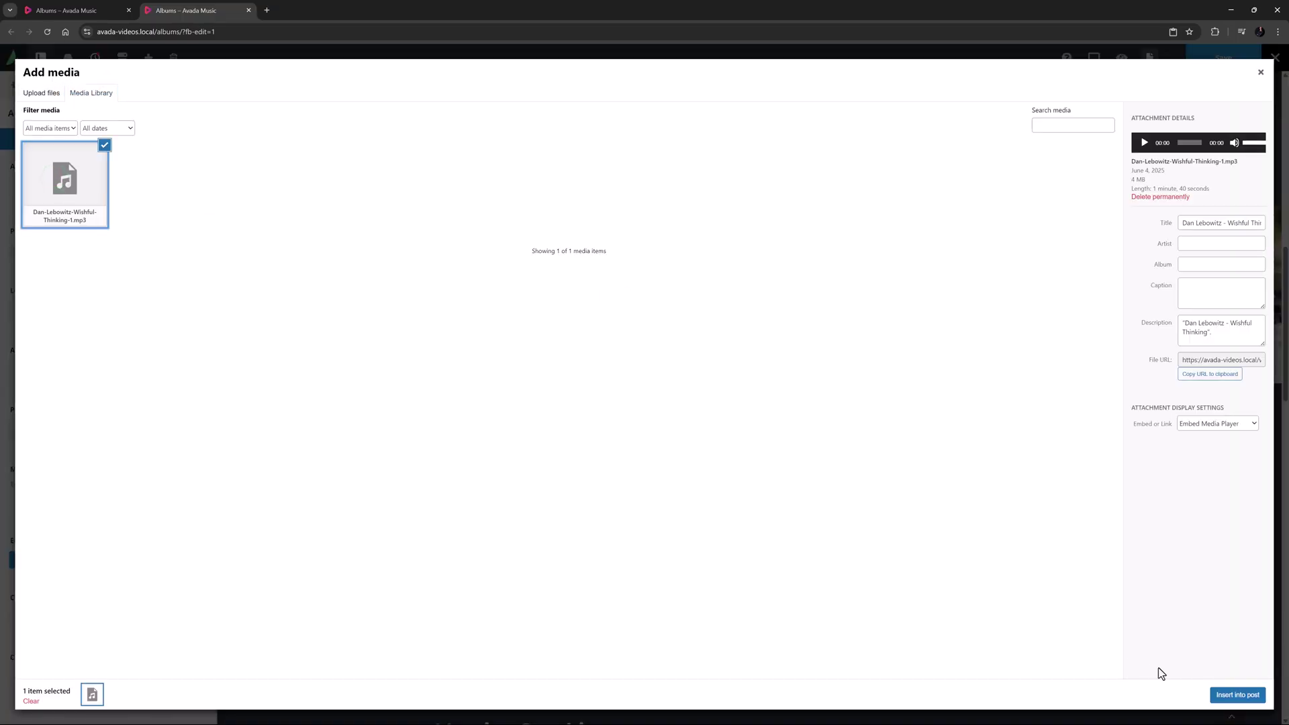
{"action": "left_click", "coordinate": [1216, 693]}
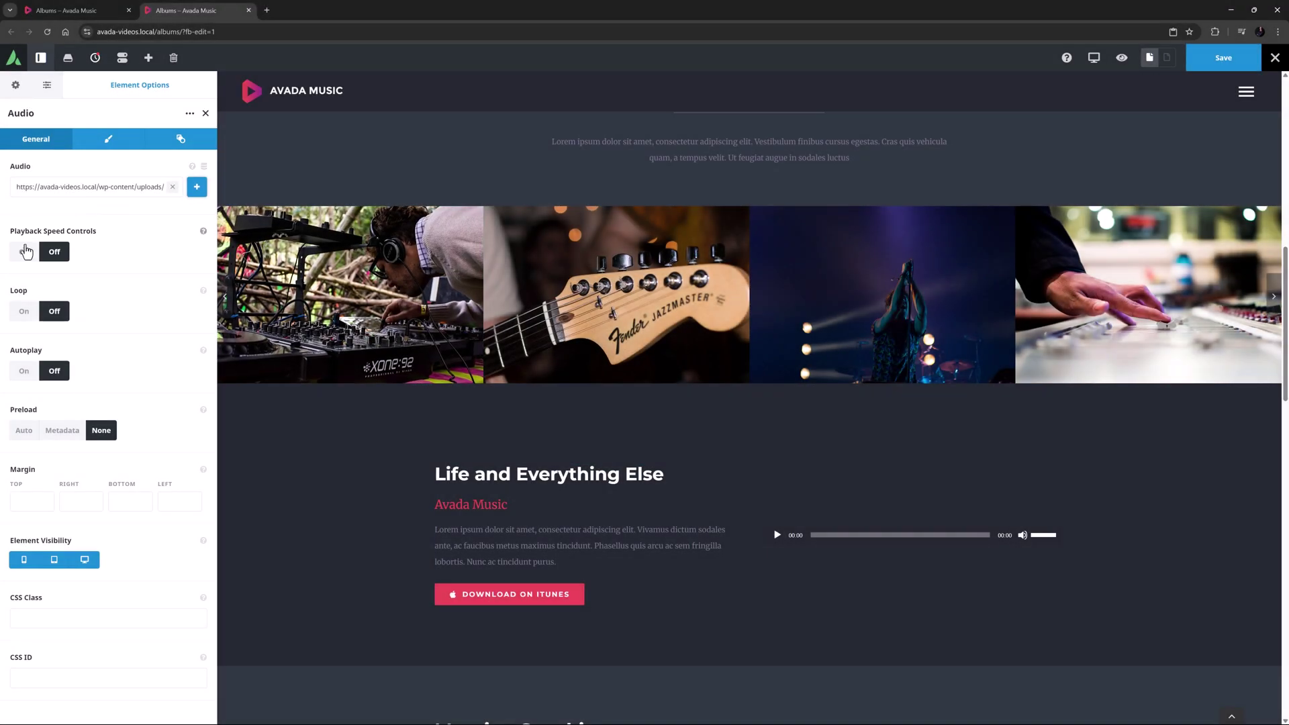
Try the playback speed controls on the audio player, and turn the option back off.
{"action": "left_click", "coordinate": [24, 253]}
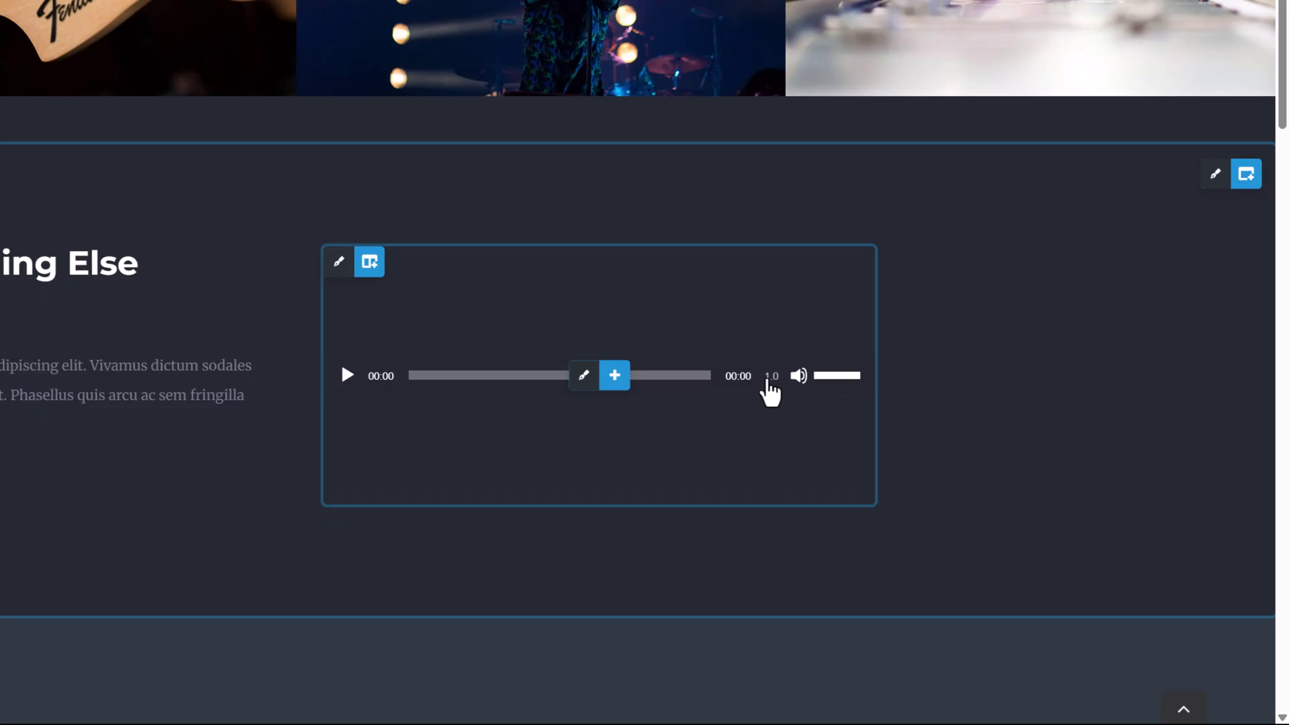
{"action": "left_click", "coordinate": [768, 382]}
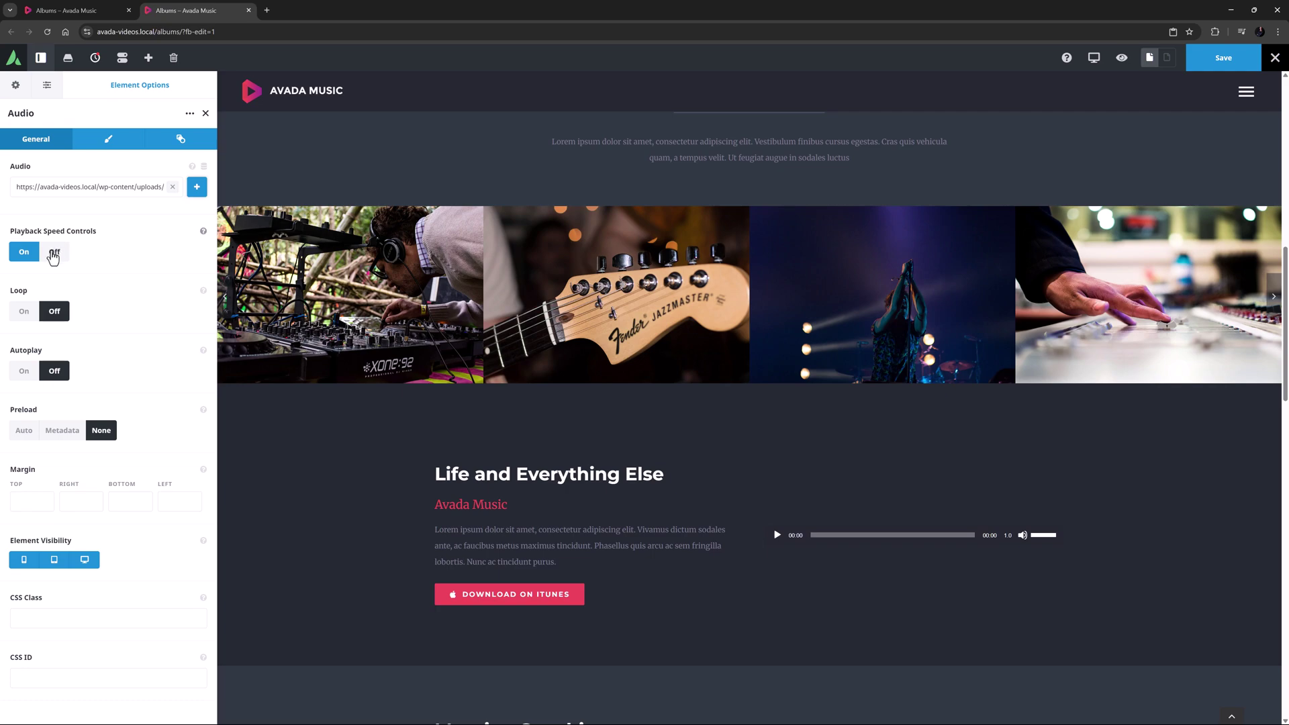
{"action": "left_click", "coordinate": [54, 253]}
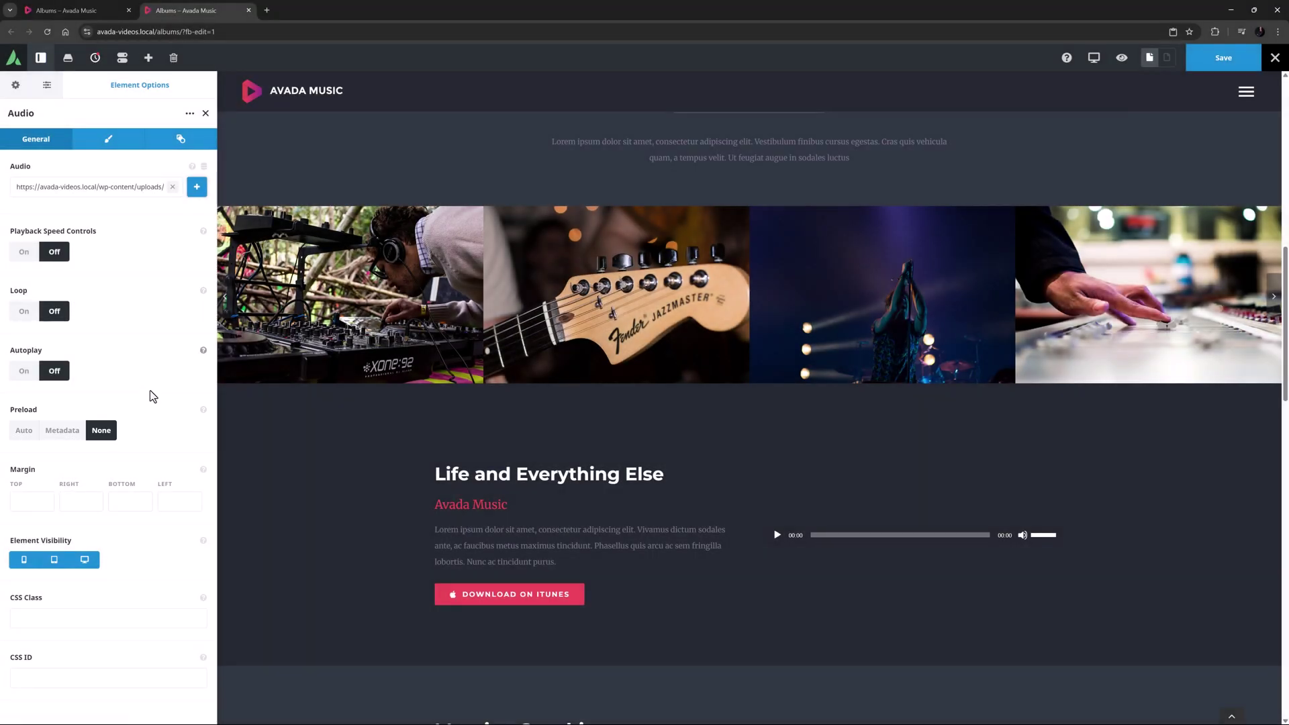
Check the description of the Preload option, and set the audio element's bottom margin to 15px.
{"action": "left_click", "coordinate": [203, 410]}
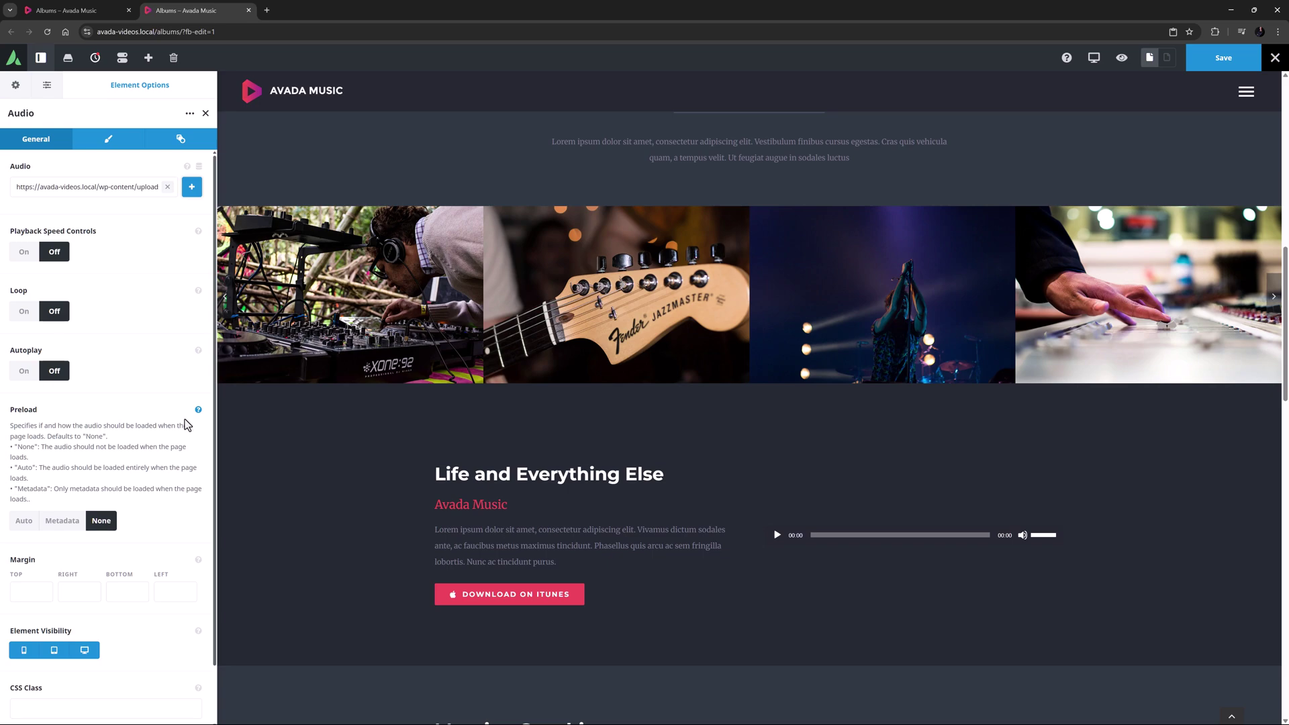
{"action": "left_click", "coordinate": [199, 410]}
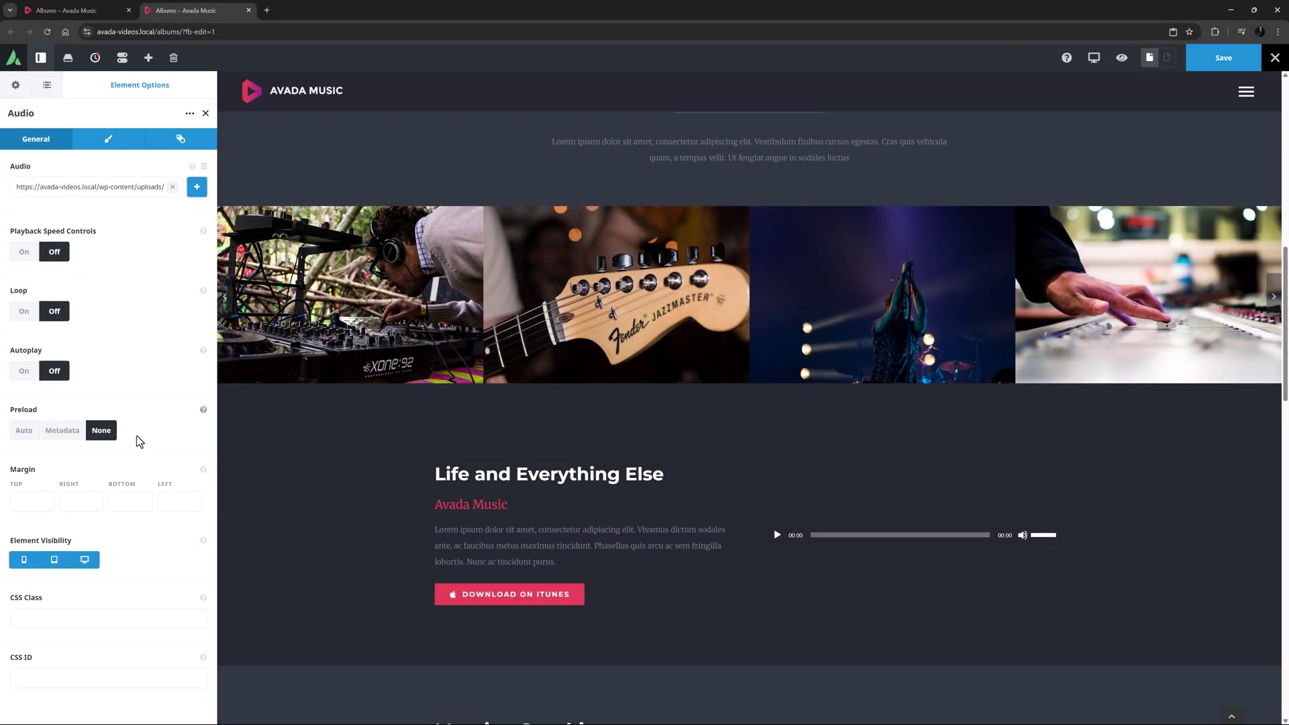
{"action": "left_click", "coordinate": [124, 498]}
{"action": "type", "text": "15px"}
{"action": "key", "text": "Tab"}
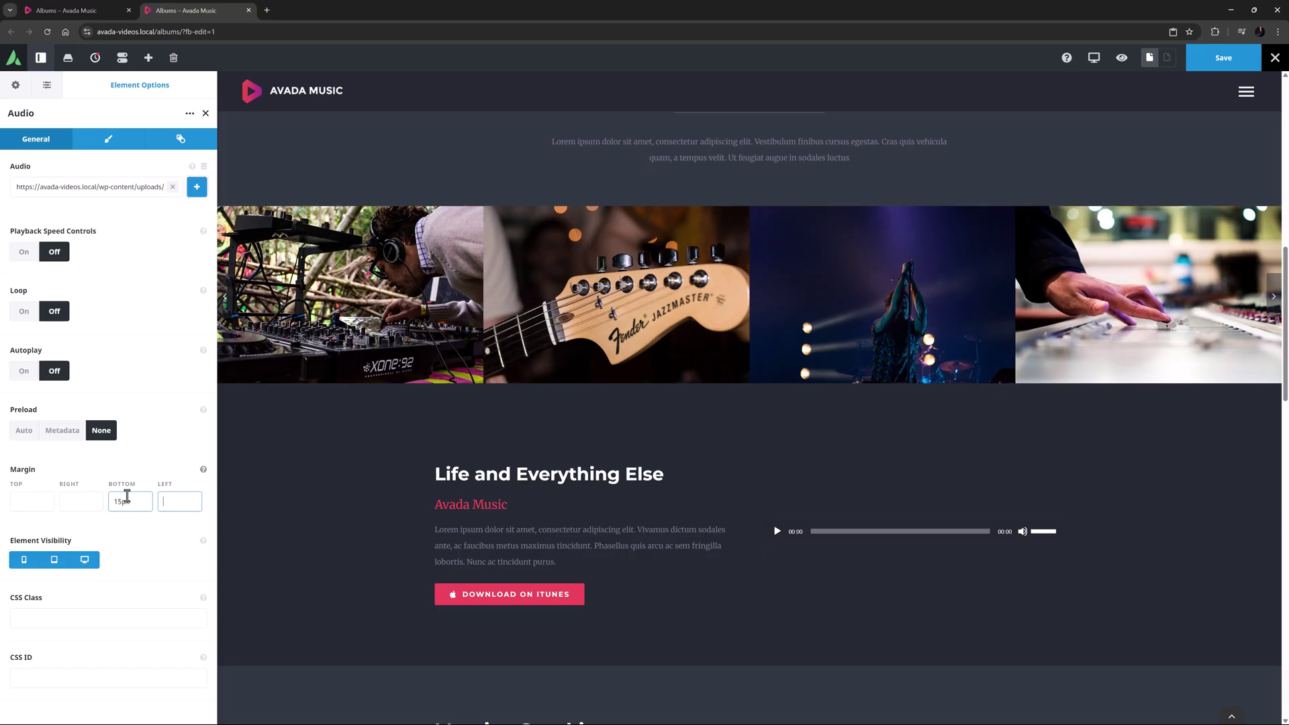
Set the audio player's background to global Color 5 with a reduced alpha value.
{"action": "left_click", "coordinate": [115, 140]}
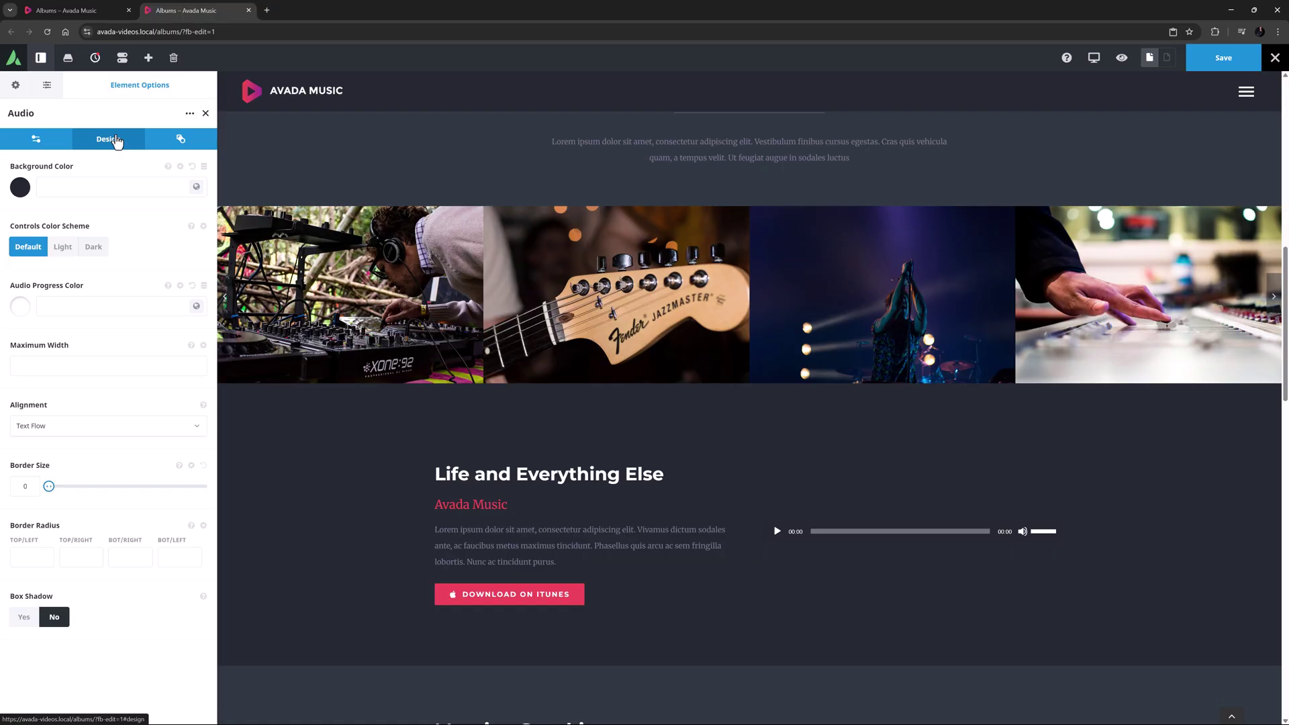
{"action": "left_click", "coordinate": [196, 187]}
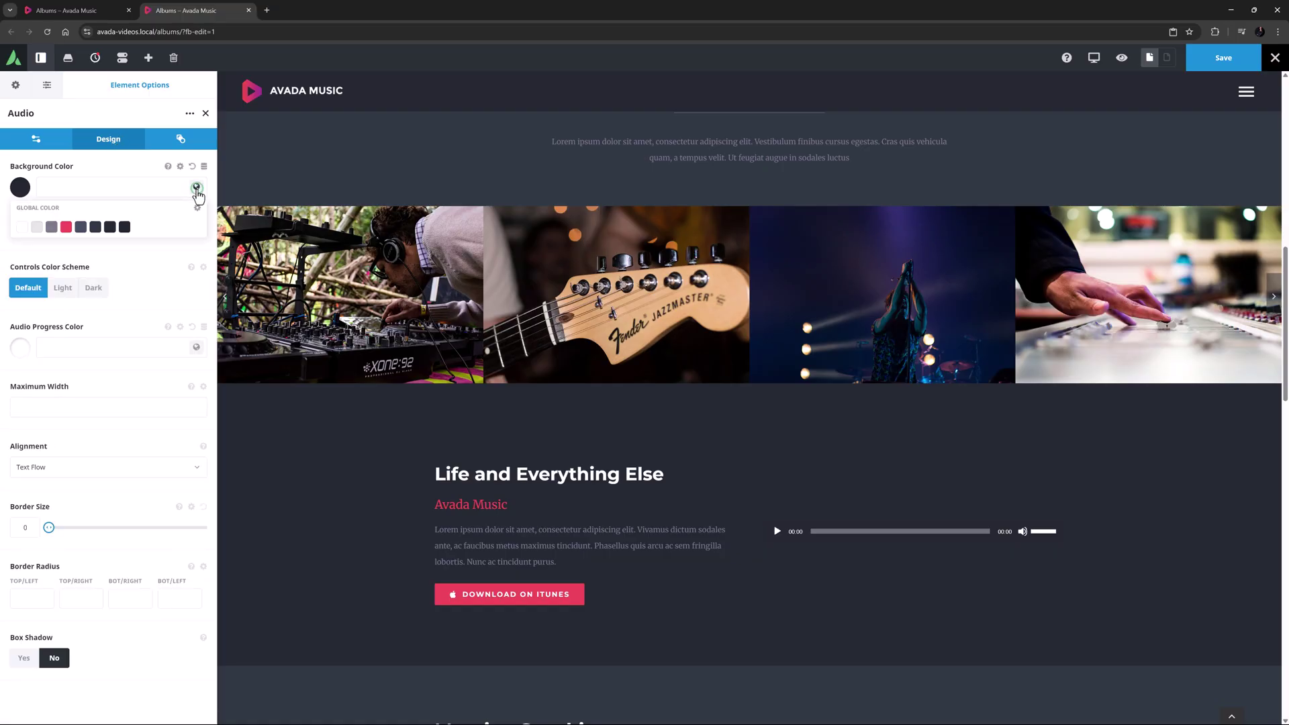
{"action": "left_click", "coordinate": [81, 227]}
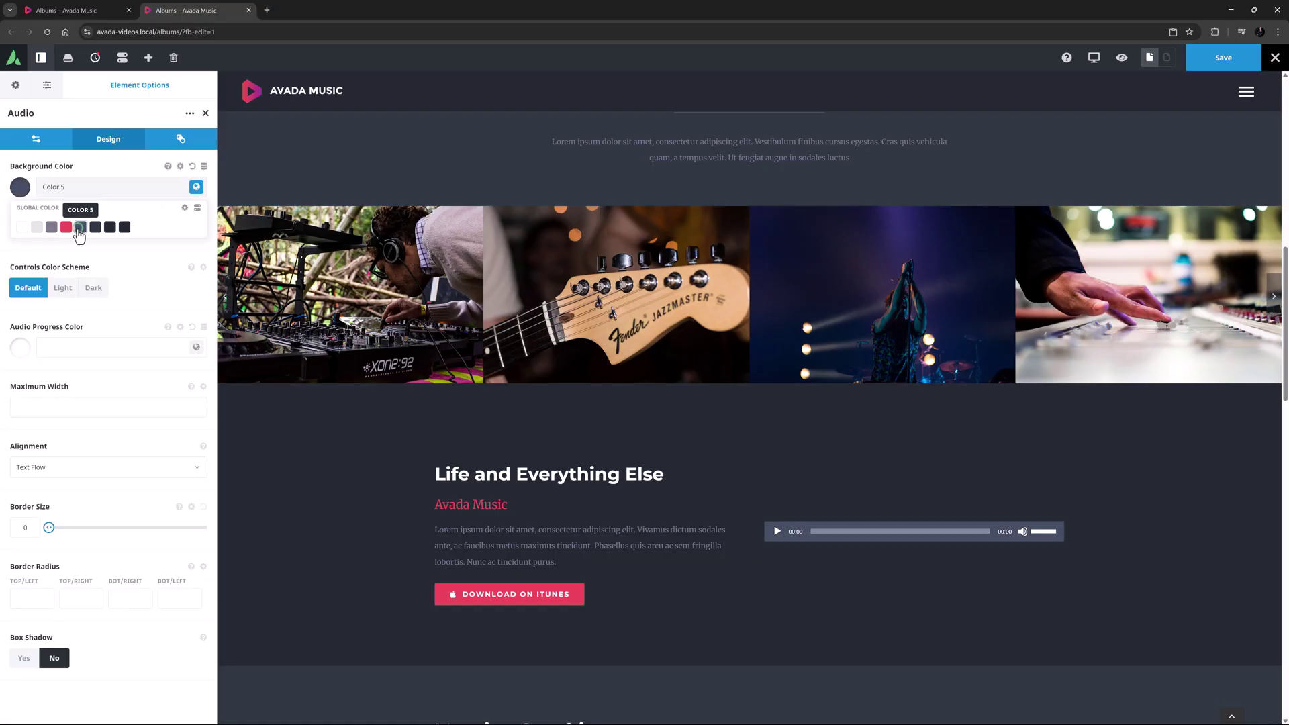
{"action": "left_click", "coordinate": [197, 208]}
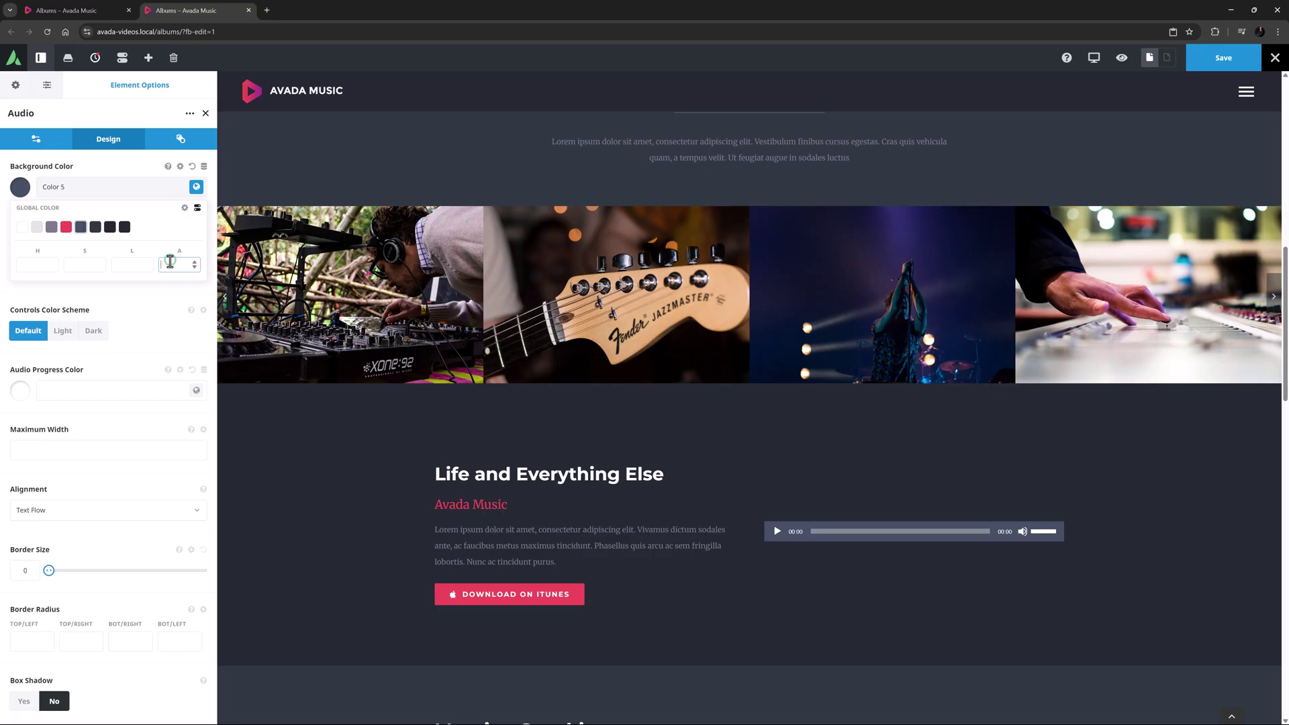
{"action": "left_click", "coordinate": [197, 207]}
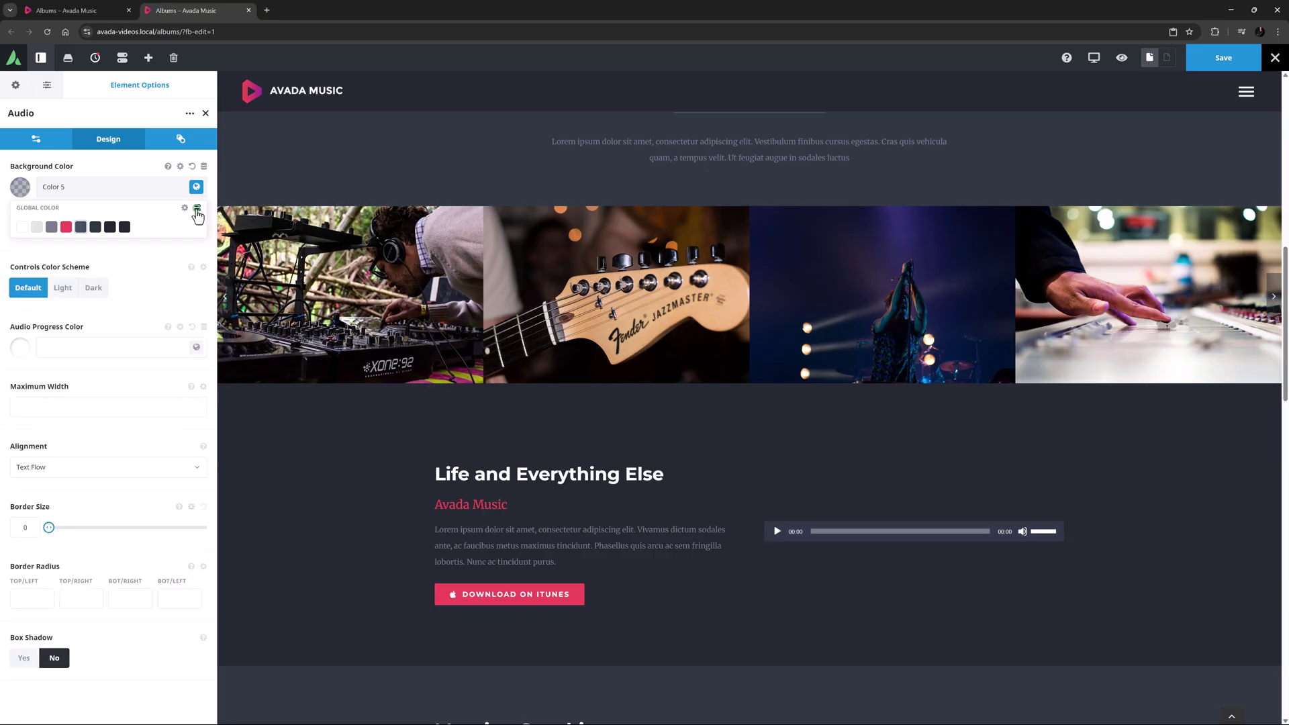
{"action": "left_click", "coordinate": [173, 255]}
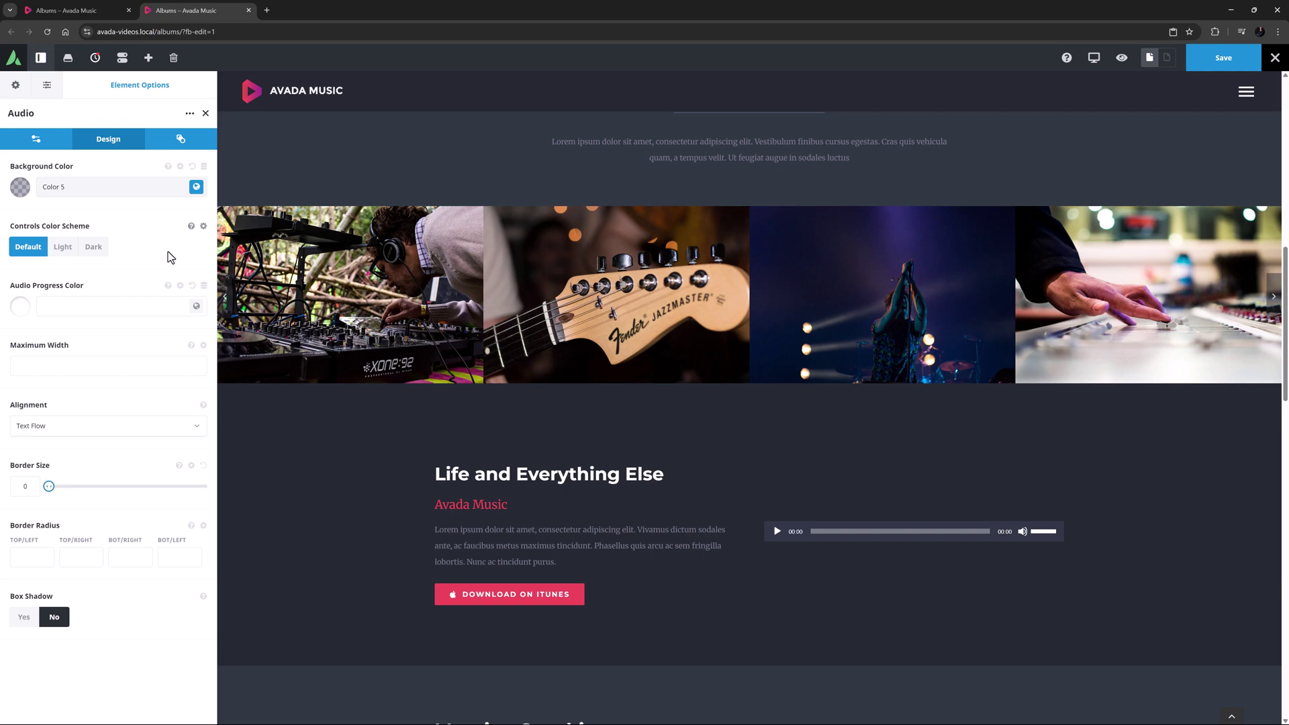
Set the audio progress color to global Color 4.
{"action": "left_click", "coordinate": [161, 307]}
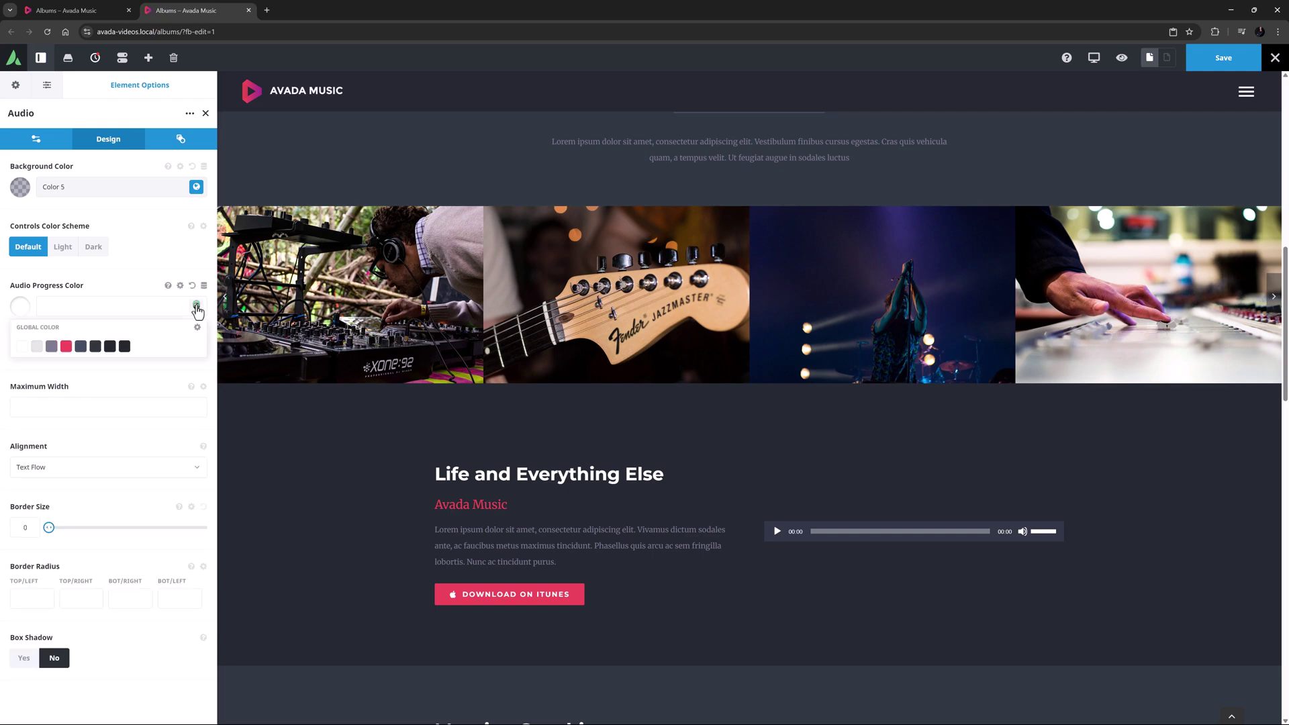
{"action": "left_click", "coordinate": [72, 346]}
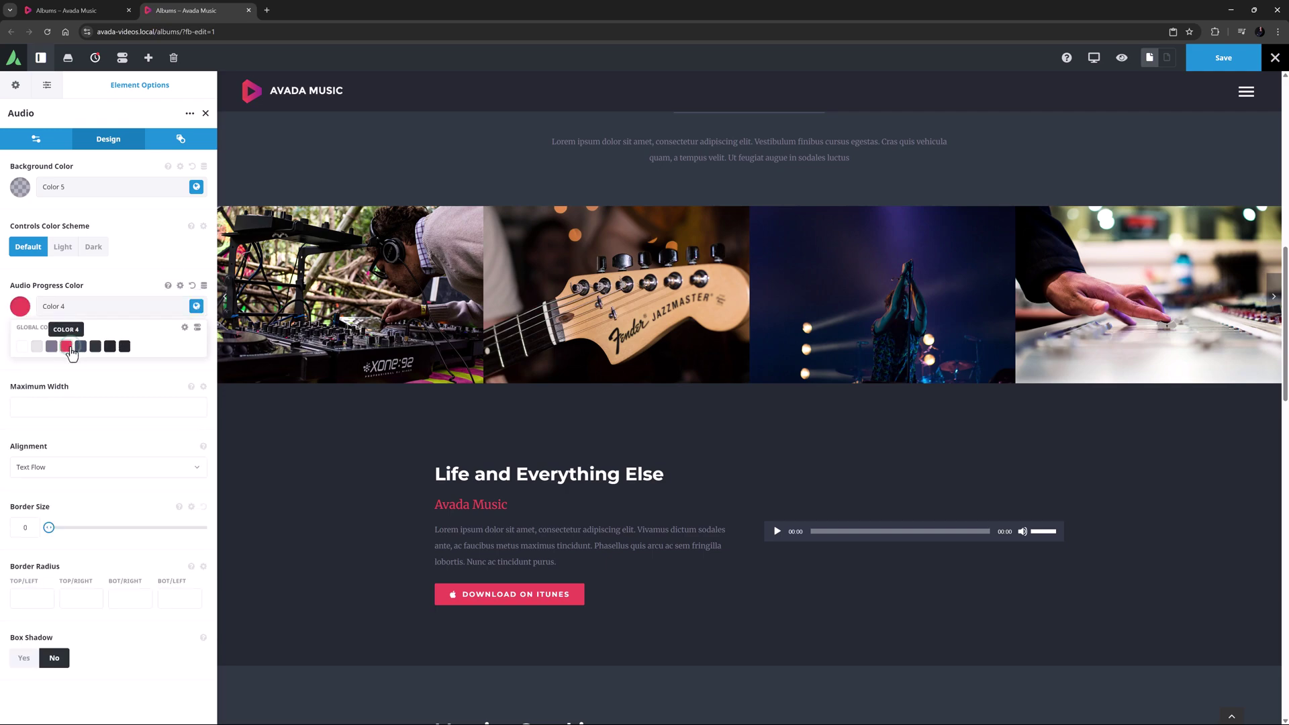
{"action": "left_click", "coordinate": [83, 390]}
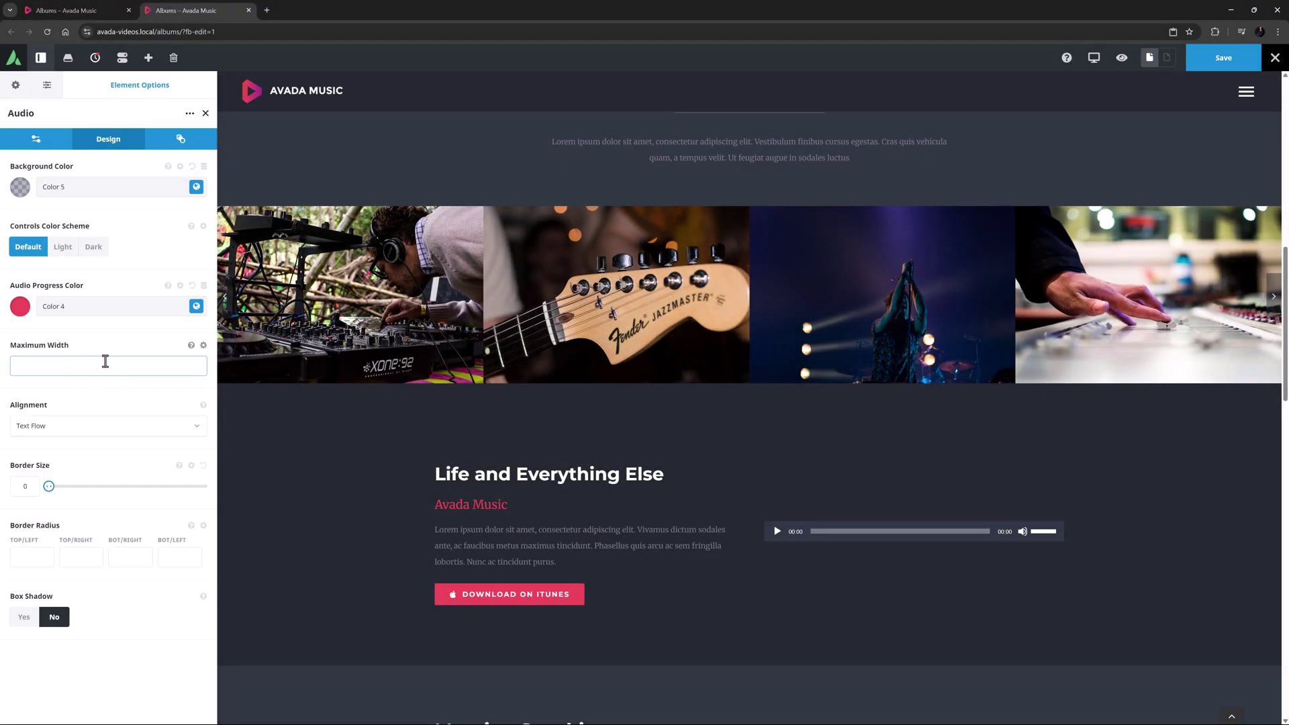
Set the audio player's maximum width to 95% and its alignment to Center.
{"action": "type", "text": "95%"}
{"action": "left_click", "coordinate": [79, 423]}
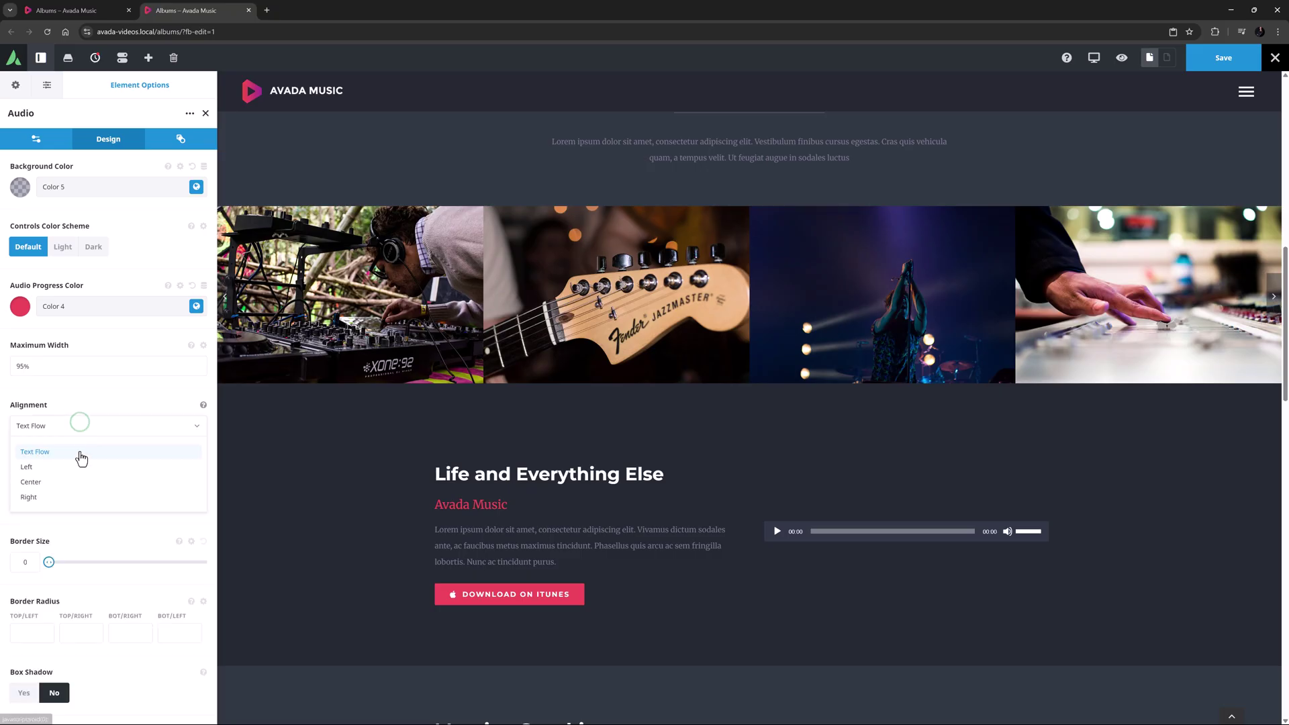
{"action": "left_click", "coordinate": [72, 482]}
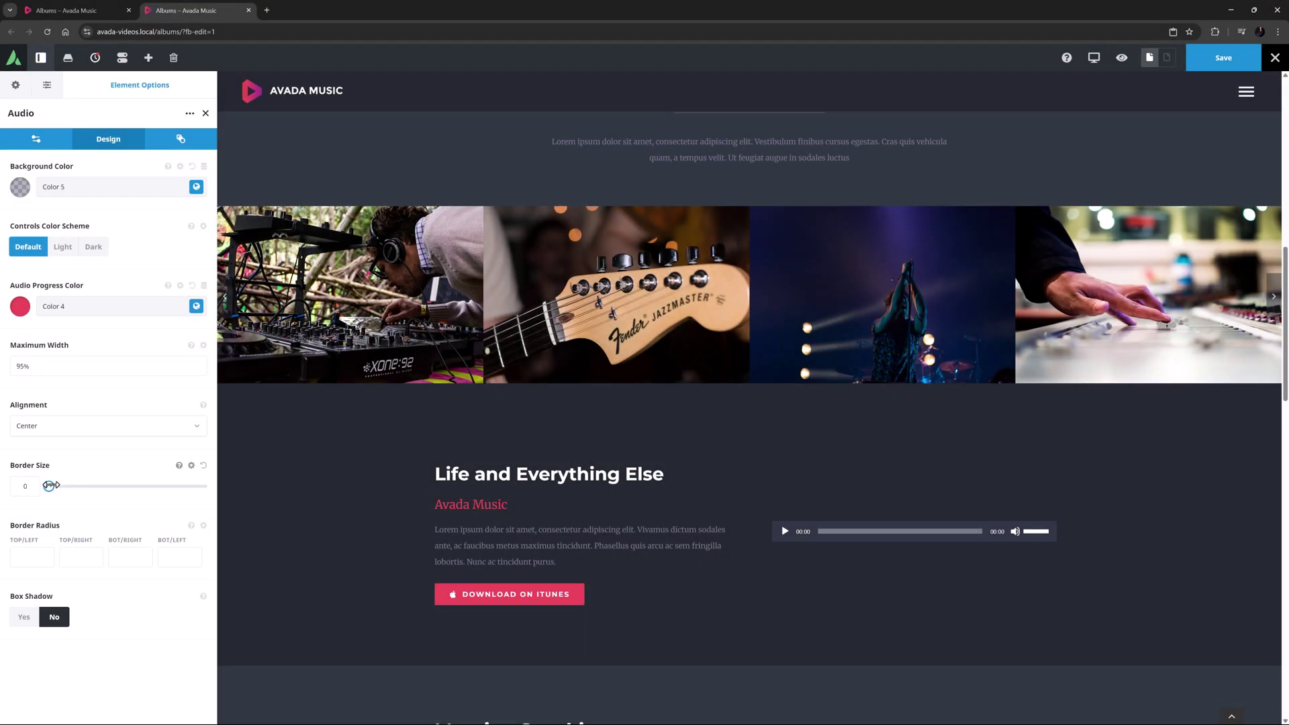
Try a border size of 1 on the audio player, and return it to 0.
{"action": "left_click_drag", "start_coordinate": [52, 486], "coordinate": [59, 486]}
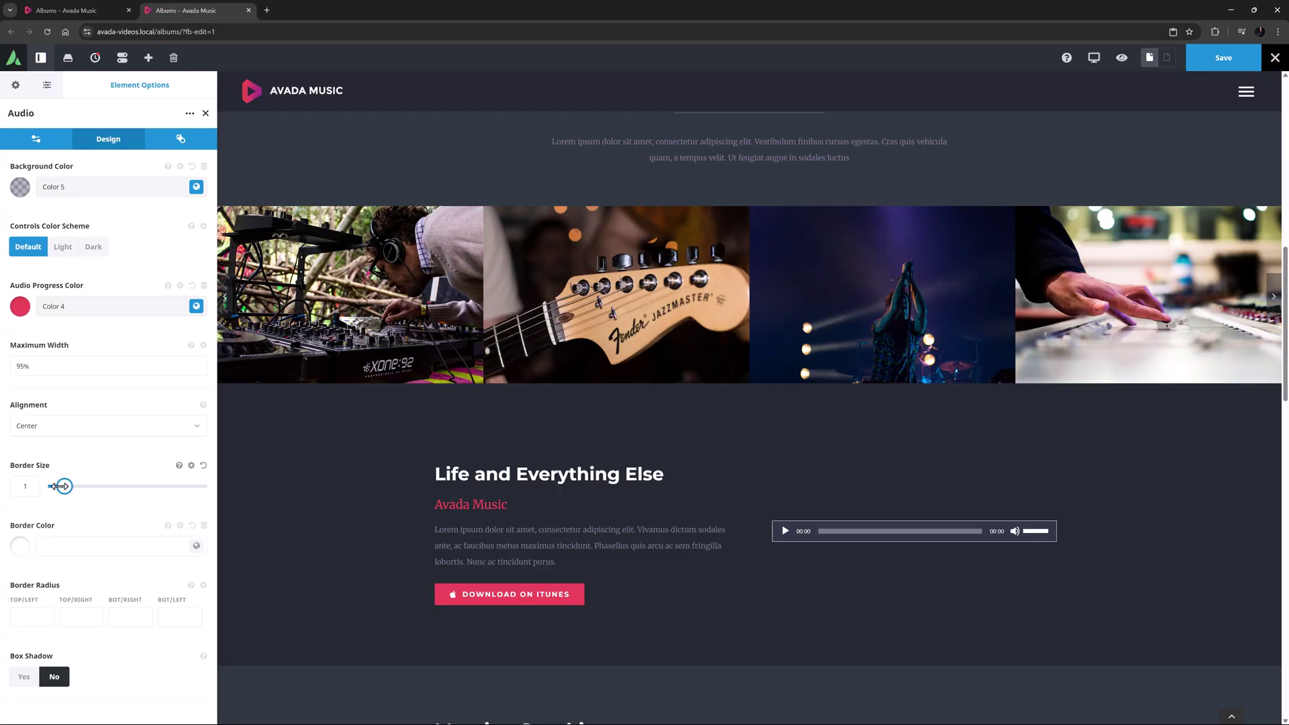
{"action": "left_click_drag", "start_coordinate": [59, 486], "coordinate": [49, 486]}
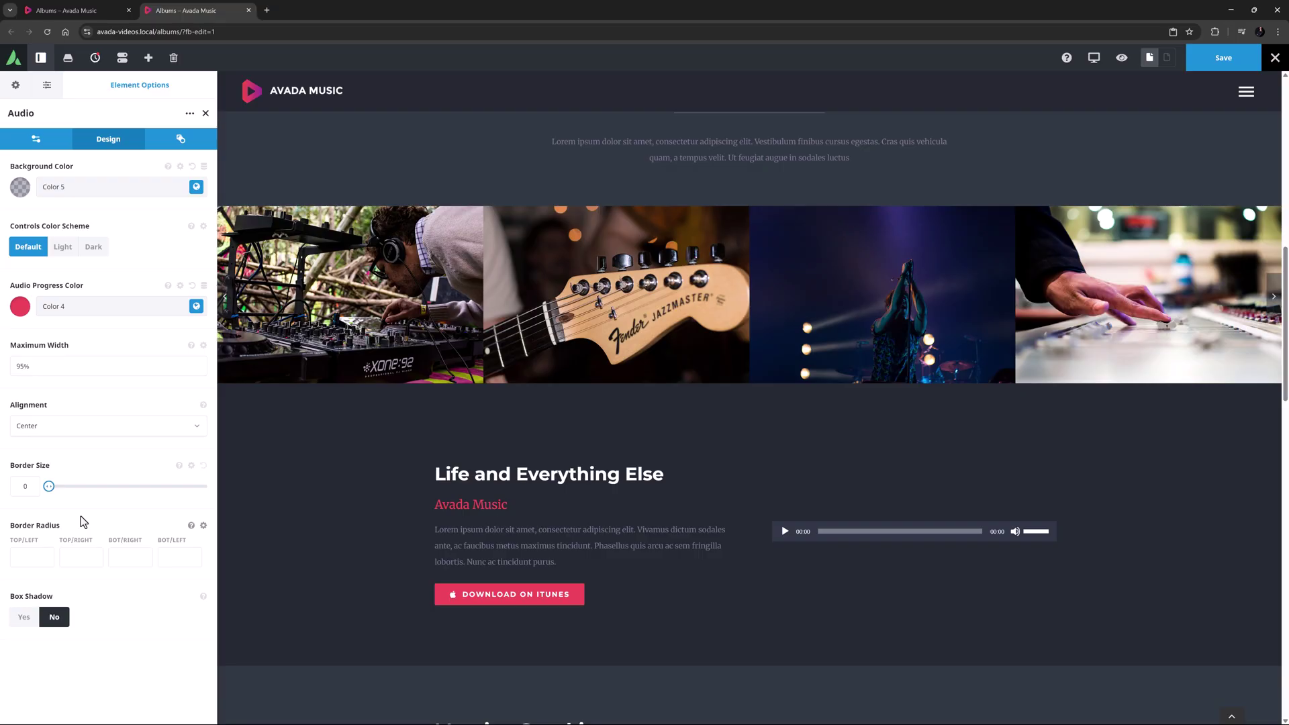
Set the border radius of all four corners of the audio player to 10px.
{"action": "left_click", "coordinate": [20, 556]}
{"action": "type", "text": "10px"}
{"action": "key", "text": "Tab"}
{"action": "type", "text": "10px"}
{"action": "key", "text": "Tab"}
{"action": "type", "text": "10px"}
{"action": "key", "text": "Tab"}
{"action": "type", "text": "10px"}
Enable the audio player's box shadow and set its vertical and horizontal position to 0px, consulting the position option's description.
{"action": "left_click", "coordinate": [19, 617]}
{"action": "scroll", "coordinate": [101, 602], "scroll_direction": "down", "scroll_amount": 3}
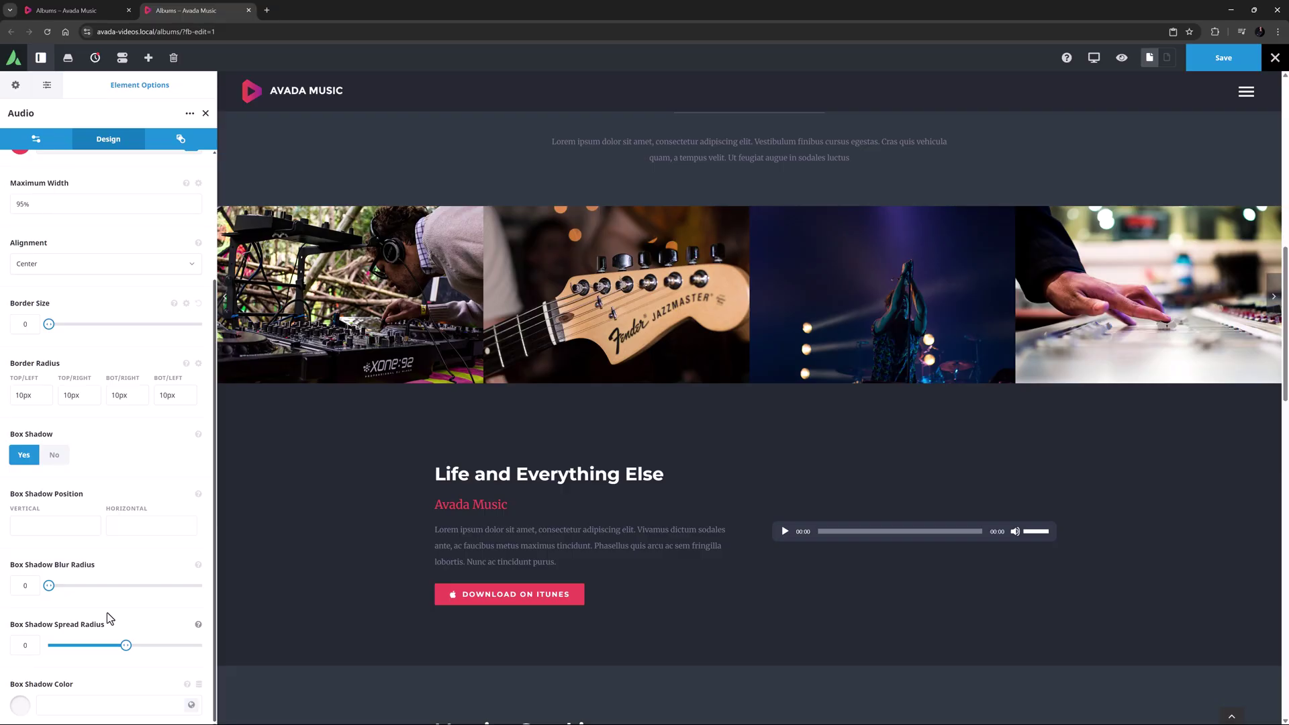
{"action": "left_click", "coordinate": [19, 526]}
{"action": "type", "text": "5px"}
{"action": "key", "text": "Tab"}
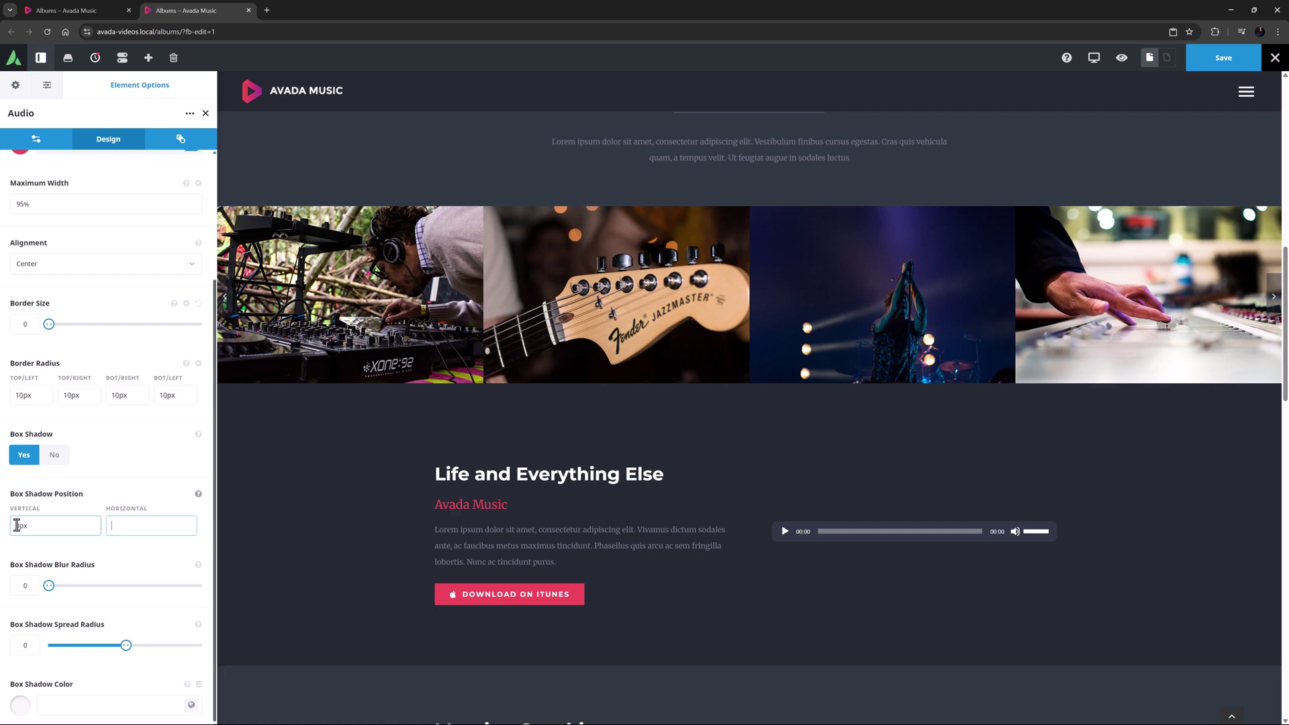
{"action": "key", "text": "Tab"}
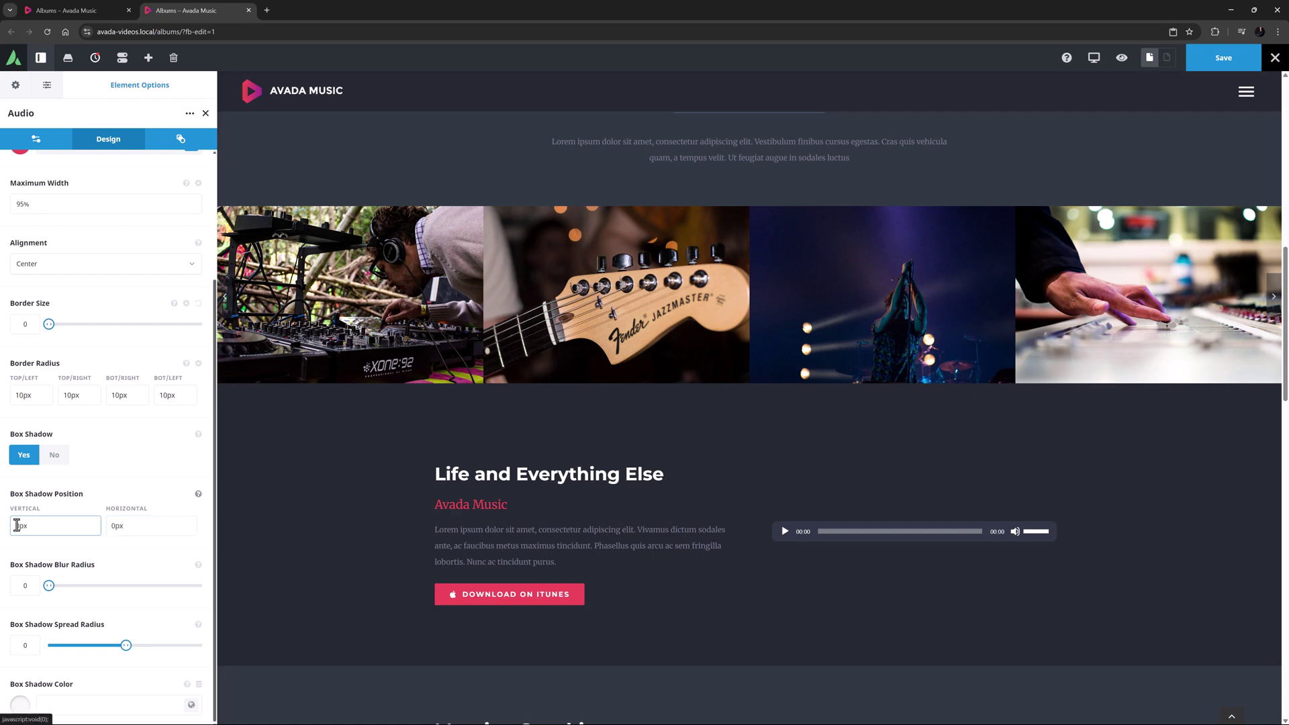
{"action": "left_click", "coordinate": [198, 494]}
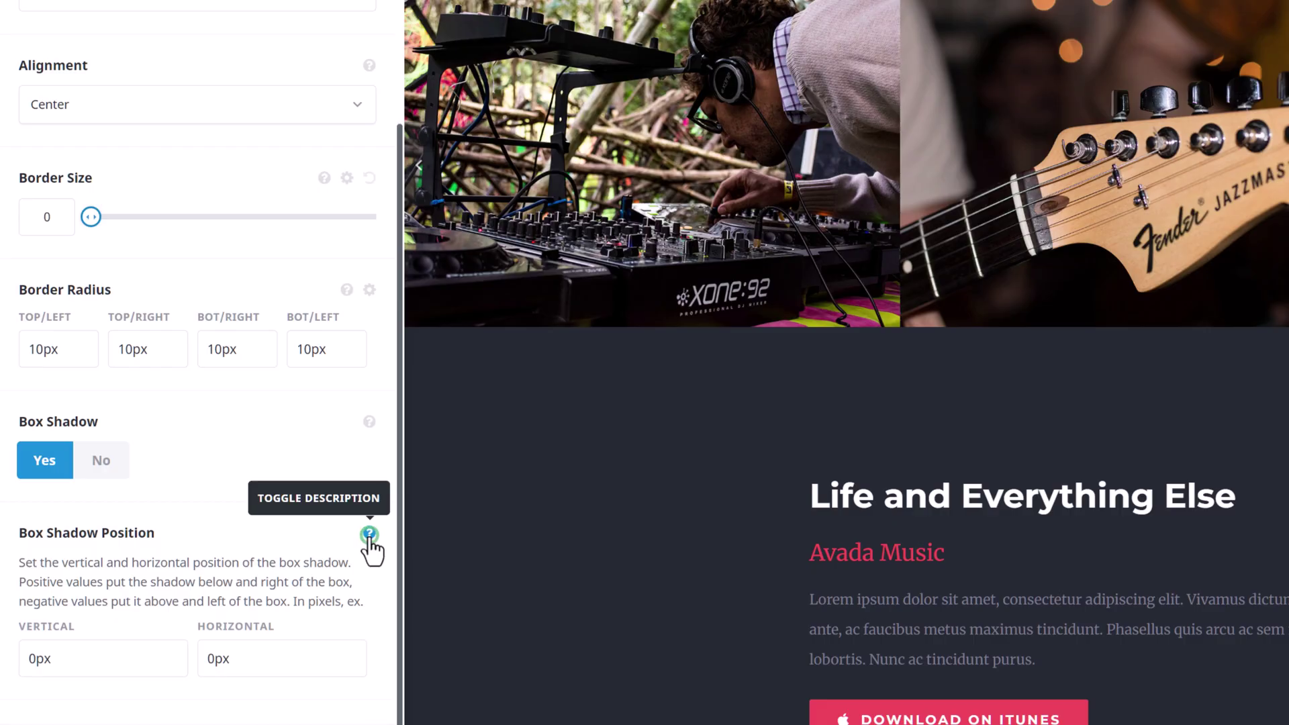
{"action": "left_click", "coordinate": [370, 534]}
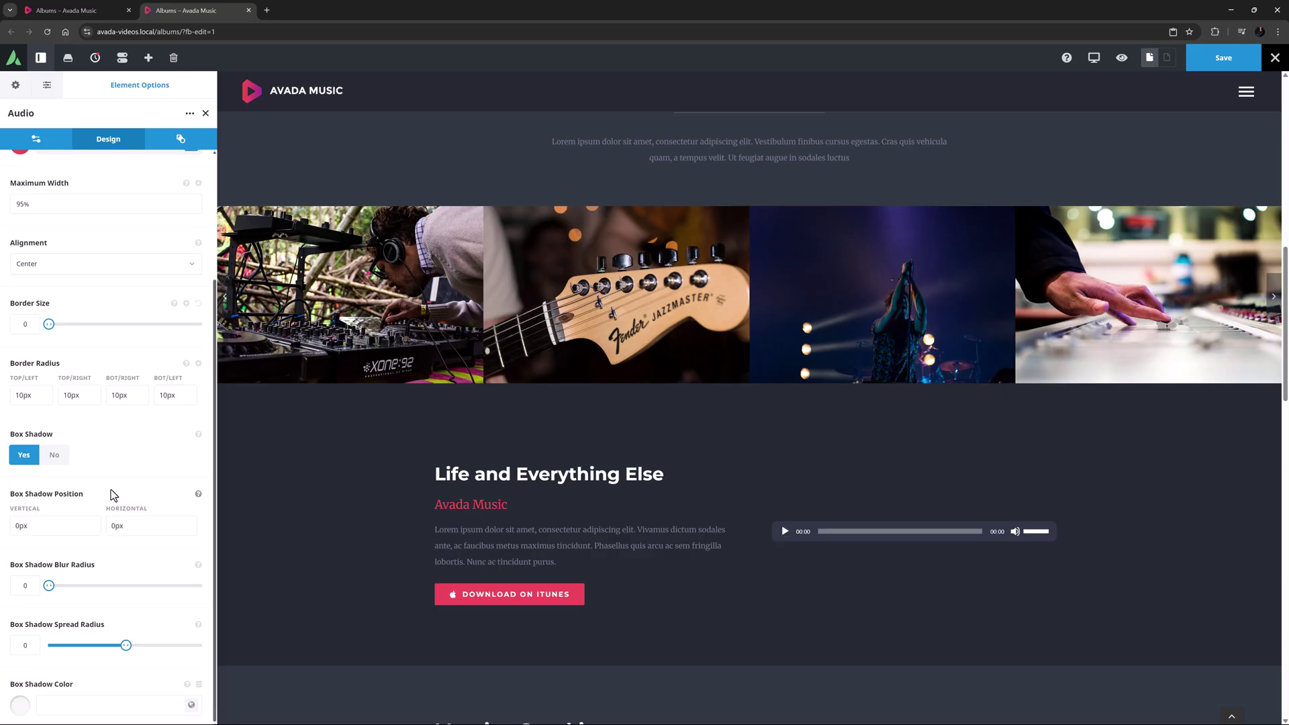
Set the box shadow's blur radius to 20 and its spread radius to 10.
{"action": "double_click", "coordinate": [15, 579]}
{"action": "type", "text": "20"}
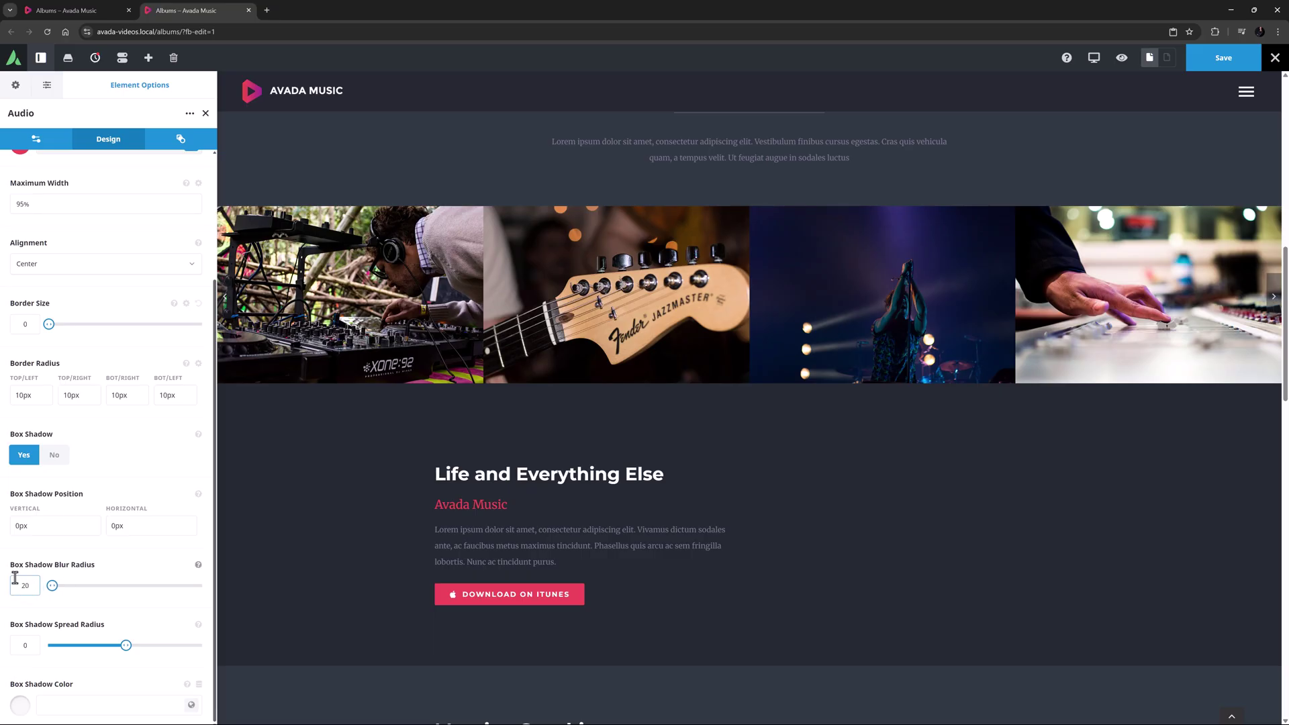
{"action": "left_click", "coordinate": [14, 646]}
{"action": "type", "text": "10"}
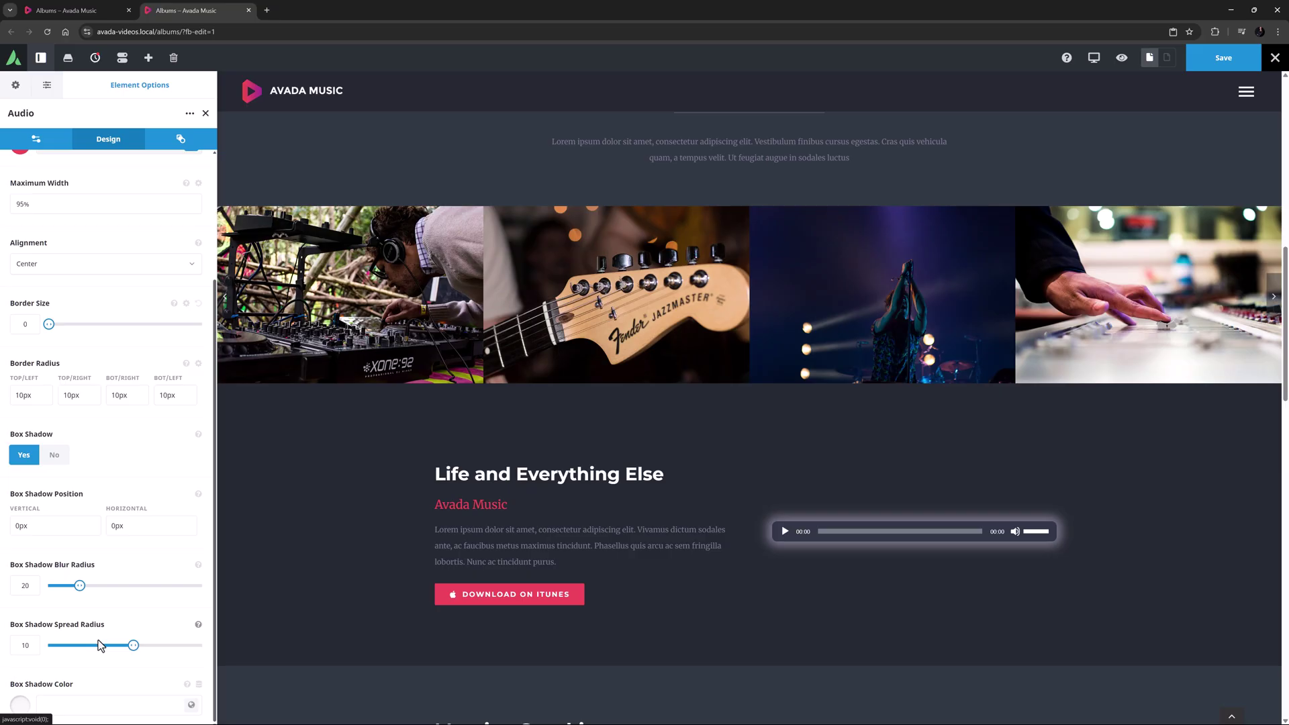
Set the box shadow color to global Color 4.
{"action": "left_click", "coordinate": [100, 705]}
{"action": "scroll", "coordinate": [101, 705], "scroll_direction": "down", "scroll_amount": 1}
{"action": "left_click", "coordinate": [66, 703]}
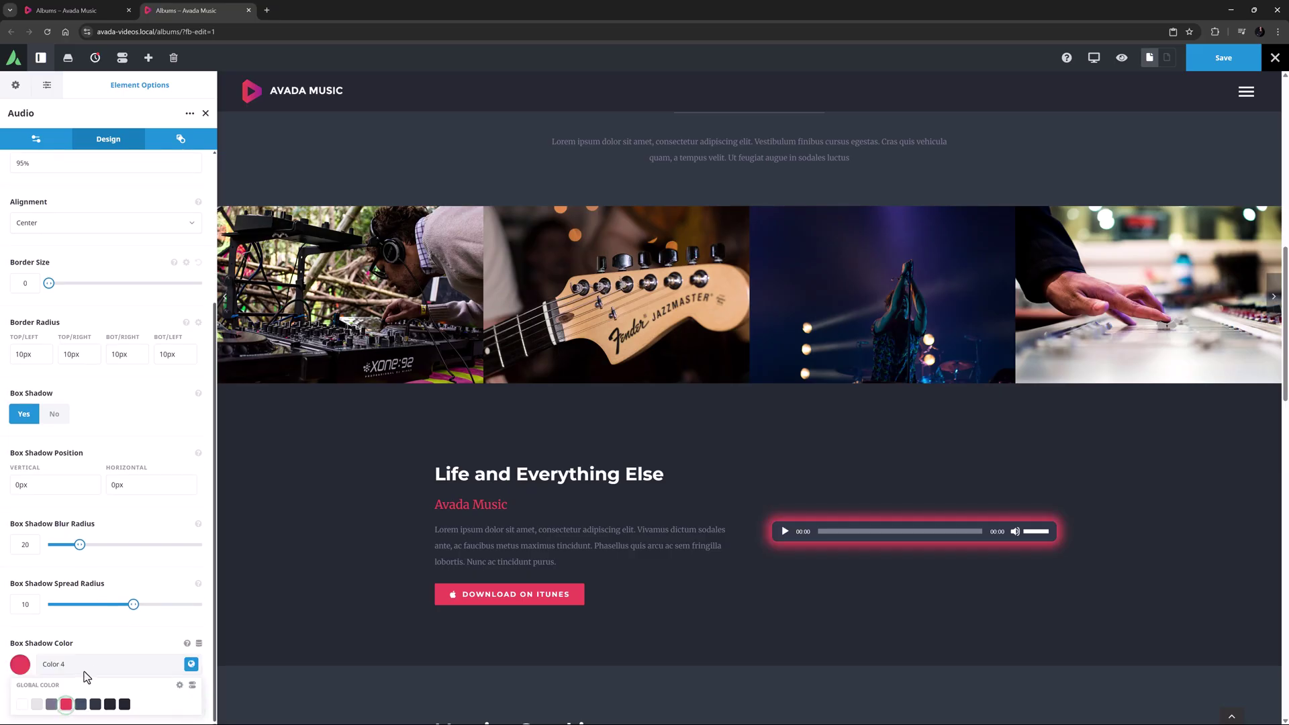
{"action": "left_click", "coordinate": [110, 634]}
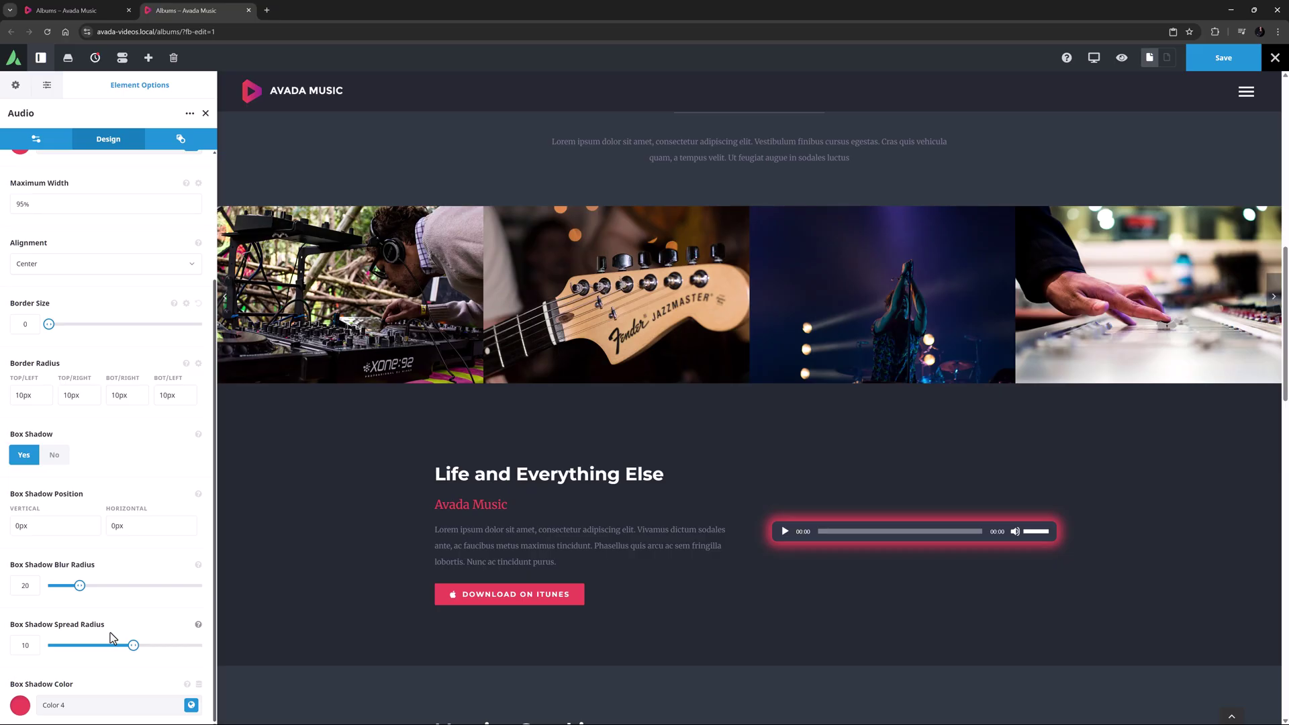
Set the image 1095-1.jpg from the media library, at full size, as the background image of the column holding the audio player.
{"action": "left_click", "coordinate": [773, 476]}
{"action": "left_click", "coordinate": [134, 139]}
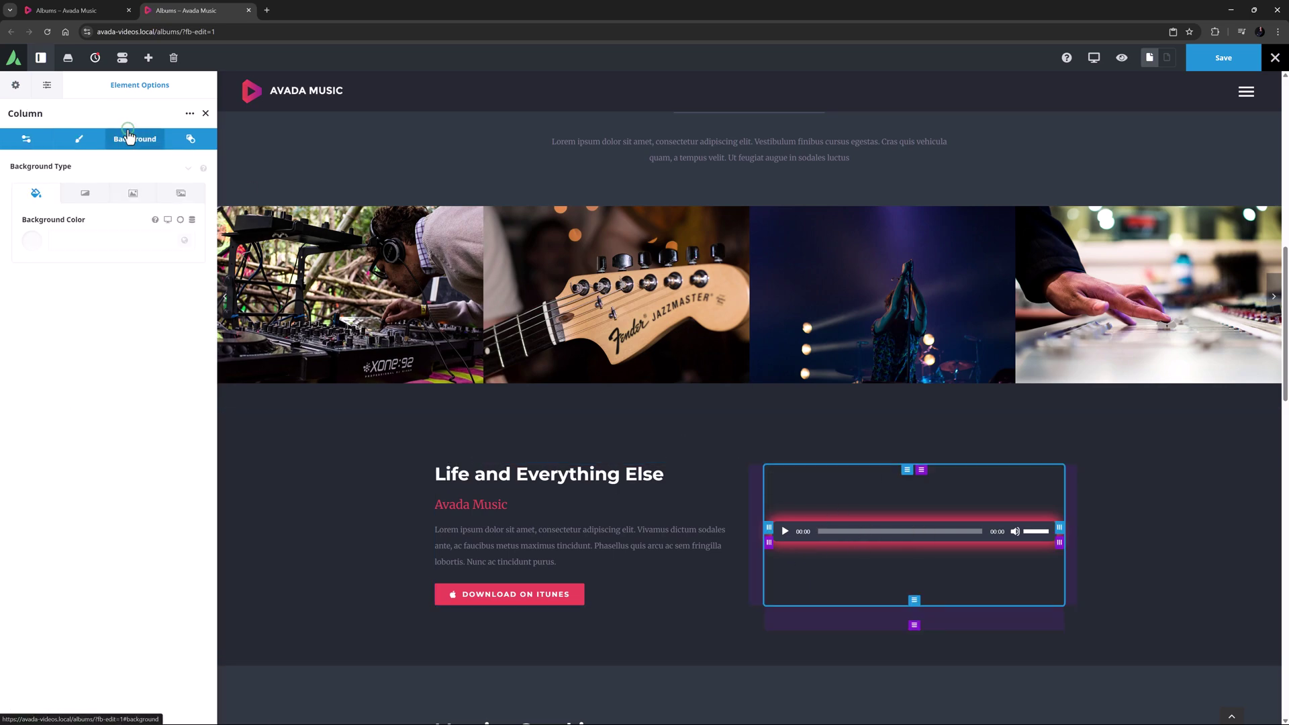
{"action": "left_click", "coordinate": [134, 195]}
{"action": "left_click", "coordinate": [108, 274]}
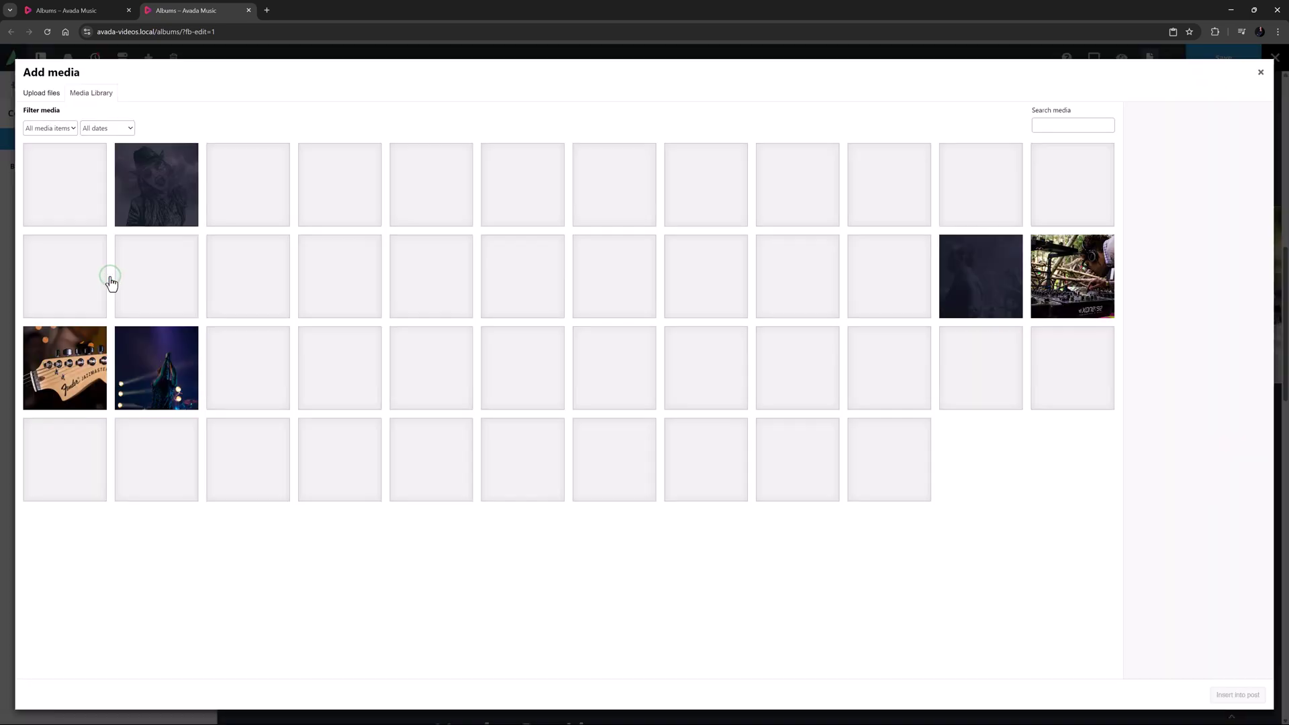
{"action": "left_click", "coordinate": [153, 214]}
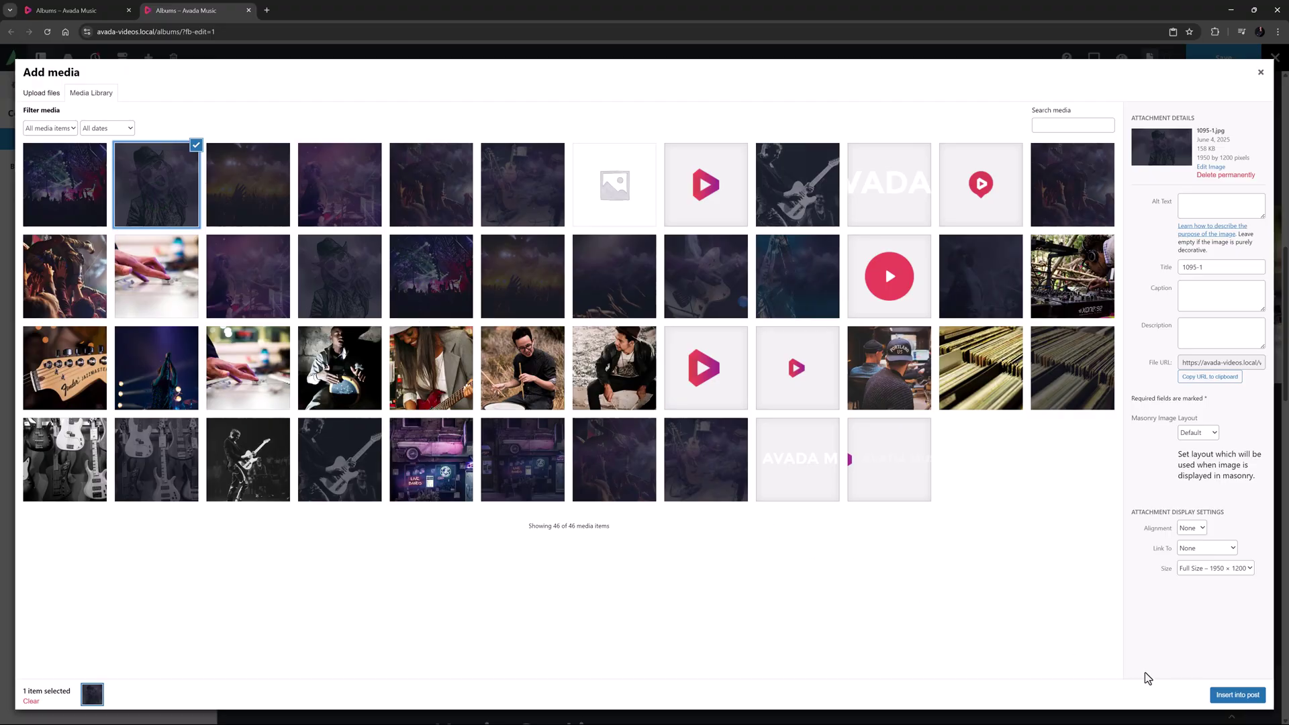
{"action": "left_click", "coordinate": [1221, 698]}
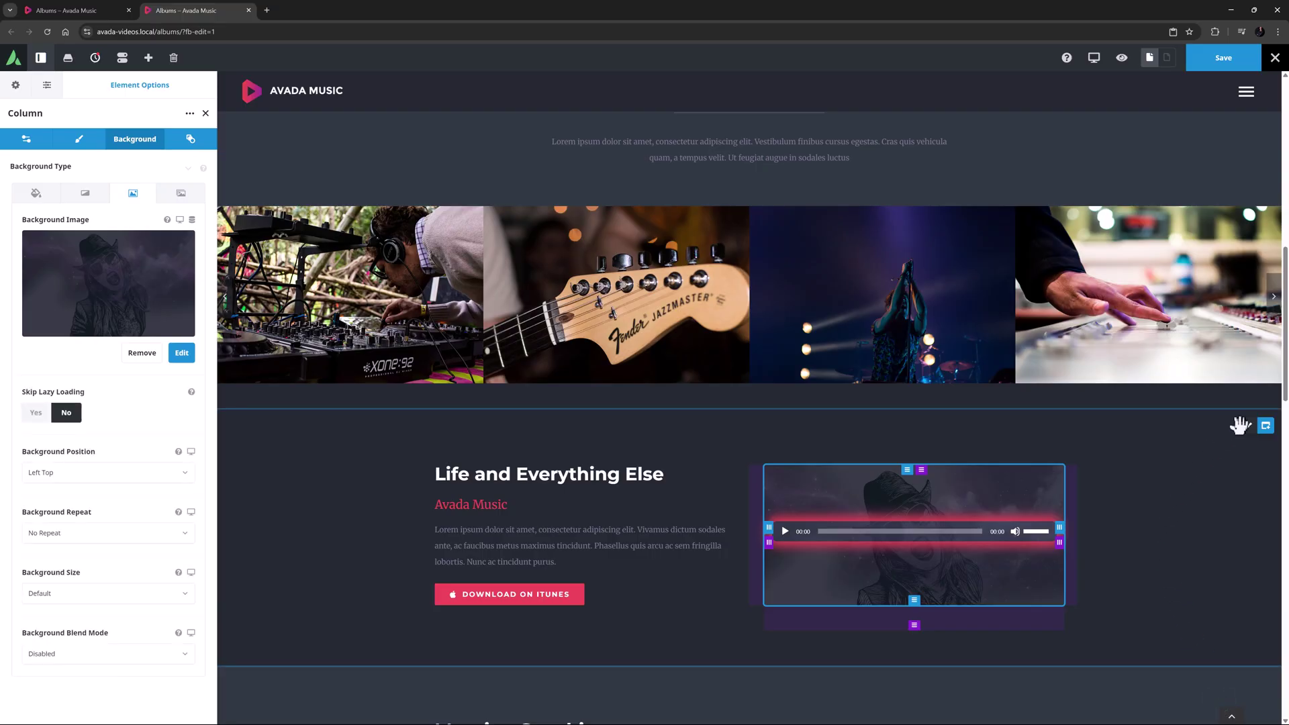
Align the content of the audio player's column to the bottom of that column.
{"action": "left_click", "coordinate": [1247, 428]}
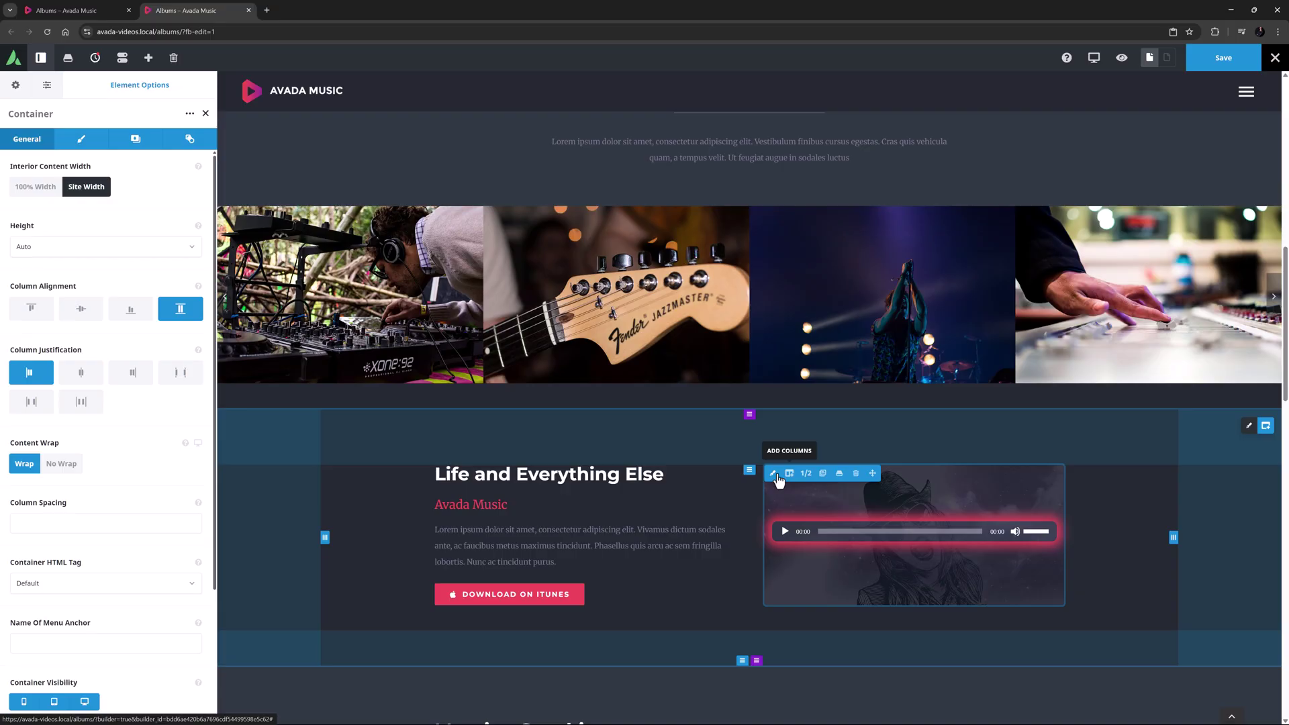
{"action": "left_click", "coordinate": [774, 474]}
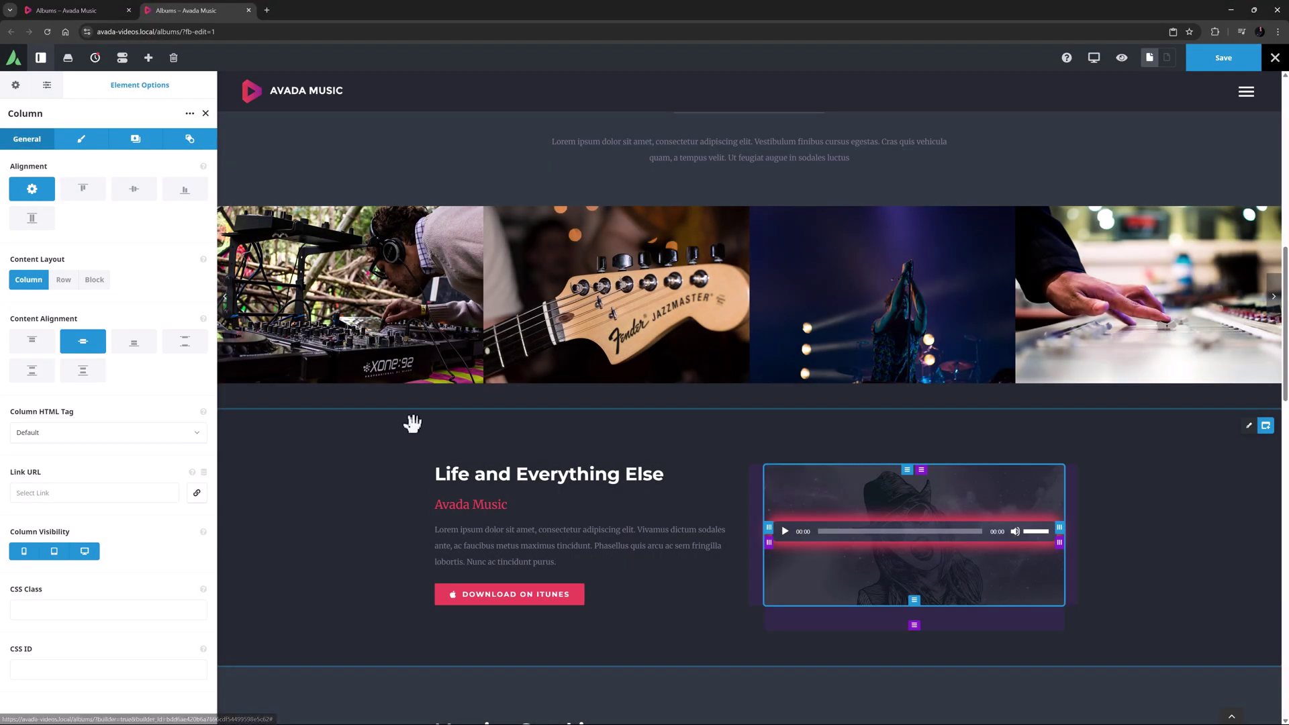
{"action": "left_click", "coordinate": [134, 344]}
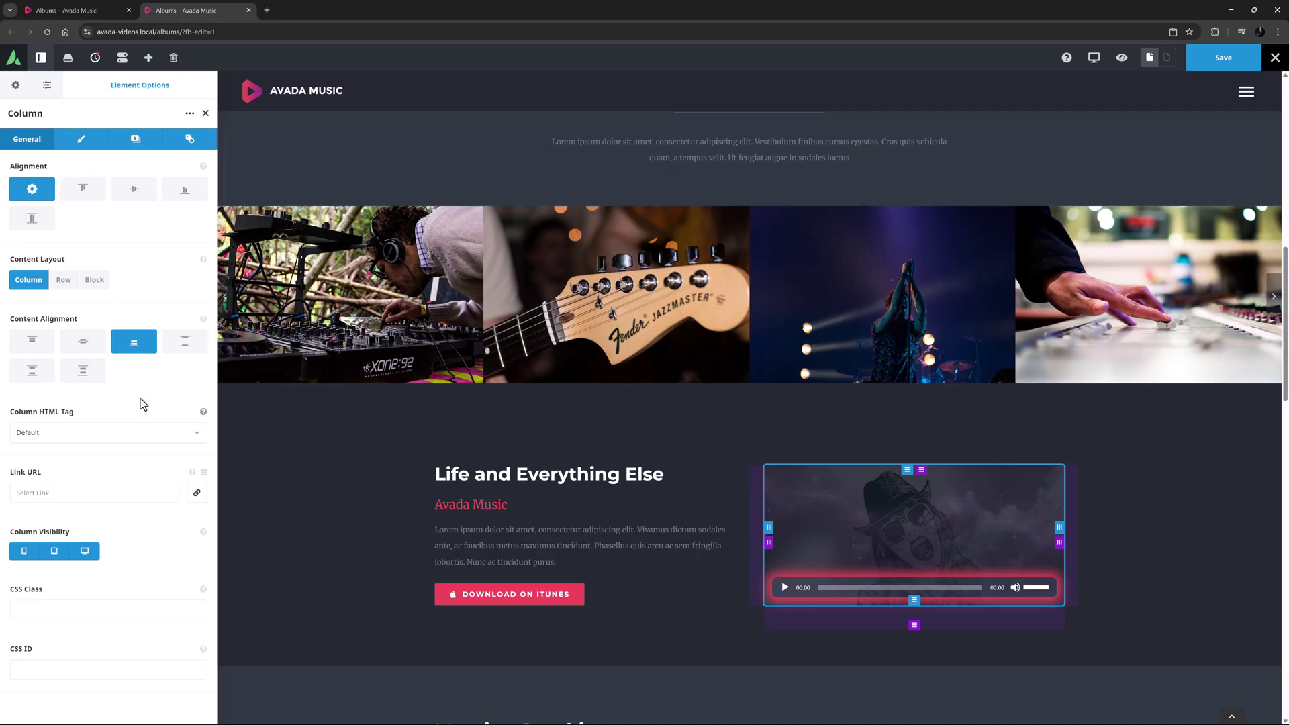
Save the Albums page and exit the live editor to the page front-end.
{"action": "left_click", "coordinate": [1216, 66]}
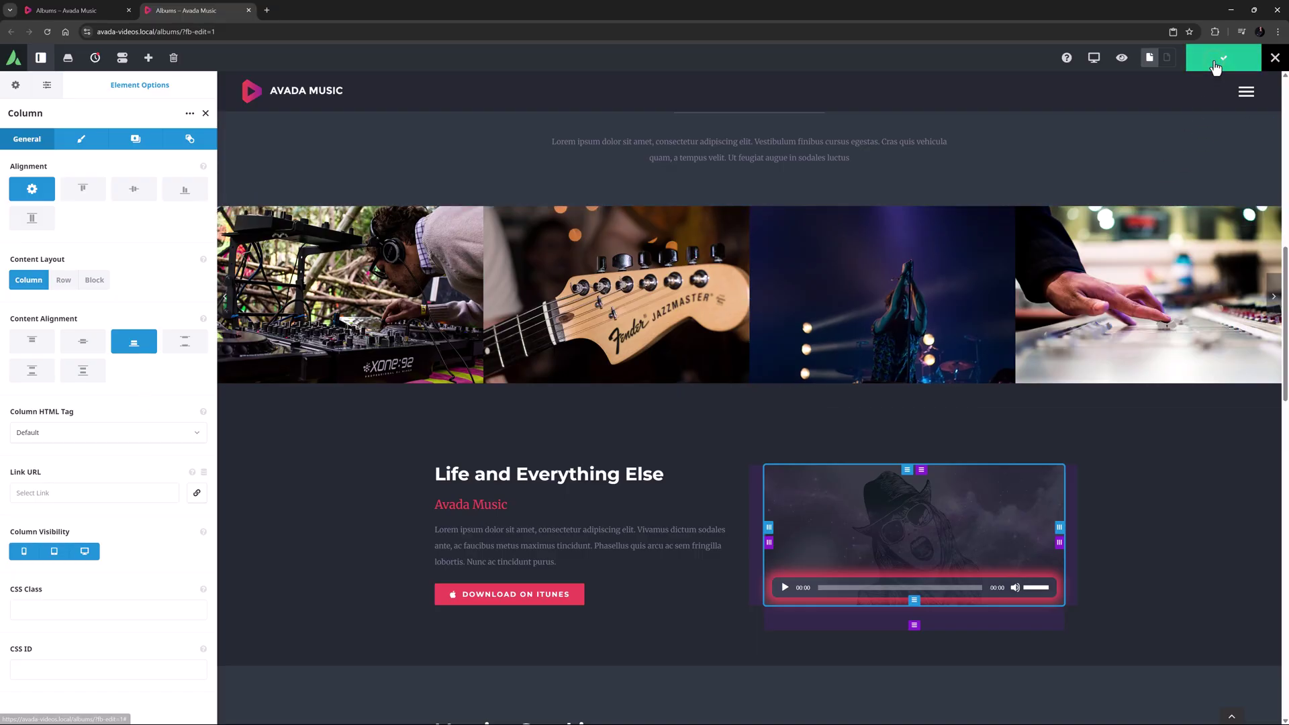
{"action": "left_click", "coordinate": [1275, 60]}
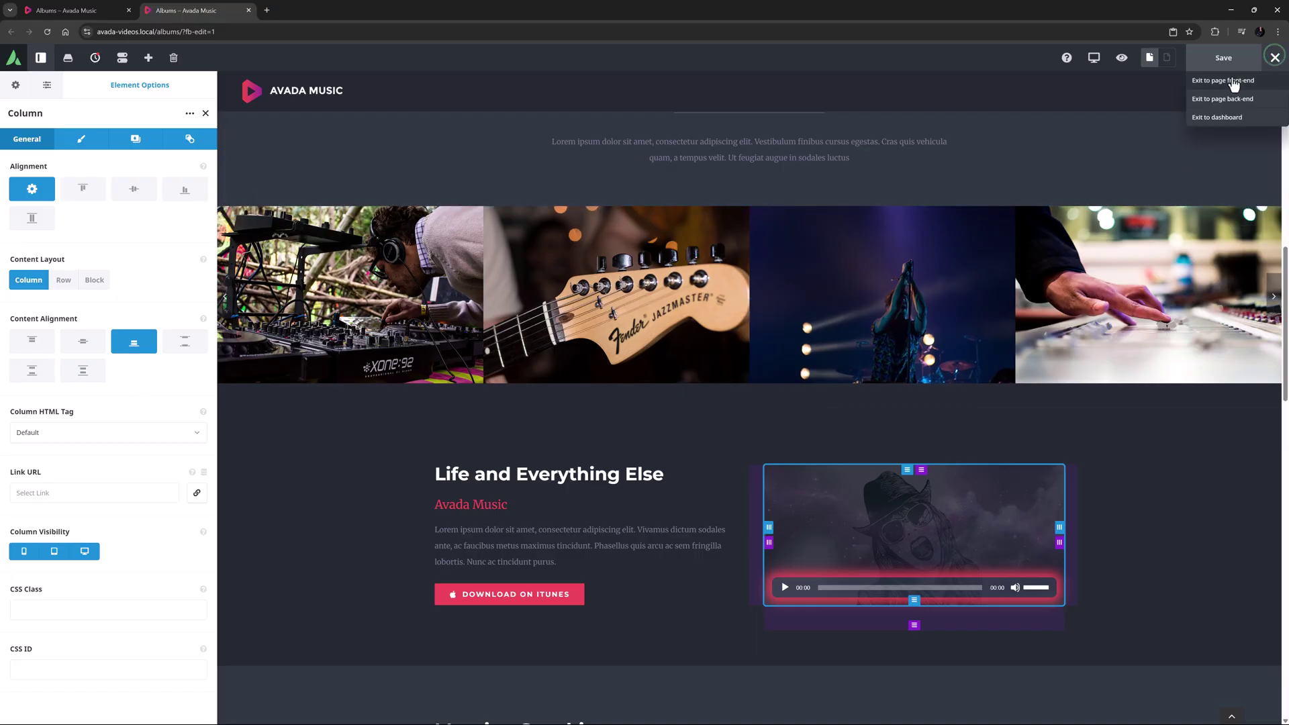
{"action": "left_click", "coordinate": [1237, 84]}
Play the audio track beside the Life and Everything Else text on the published page.
{"action": "scroll", "coordinate": [1062, 187], "scroll_direction": "down", "scroll_amount": 8}
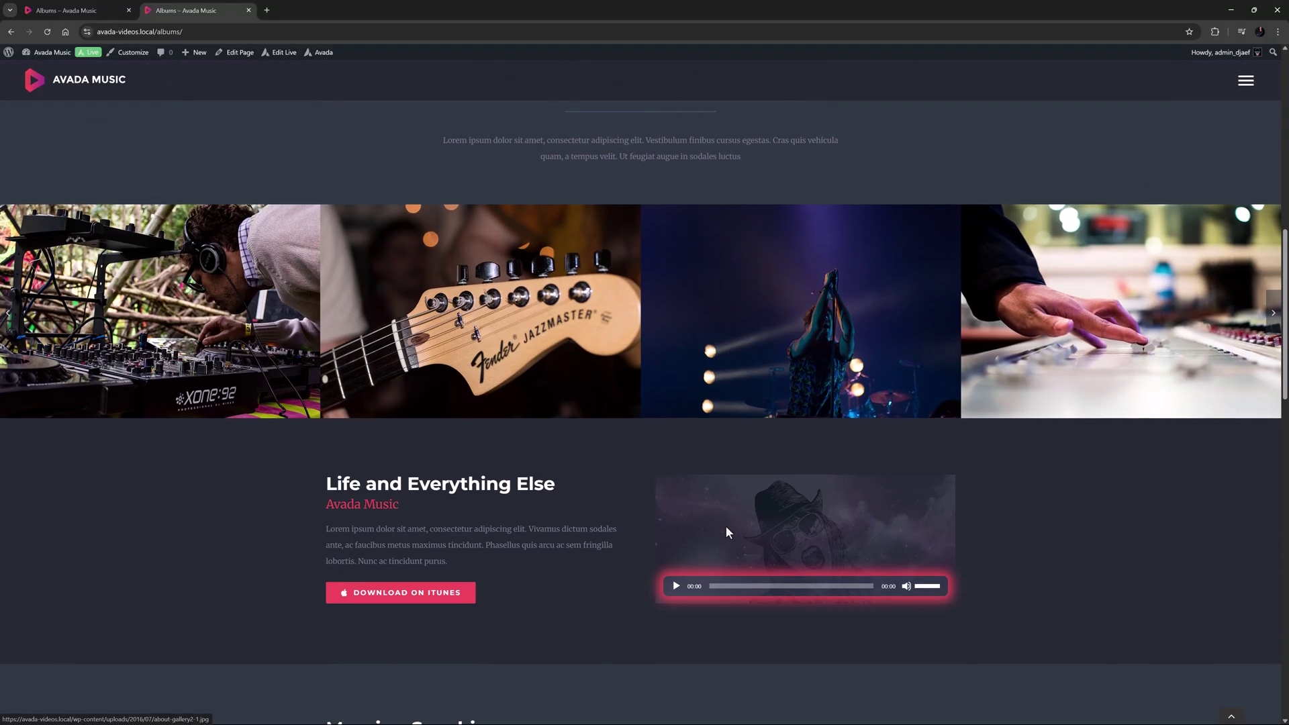
{"action": "left_click", "coordinate": [676, 586]}
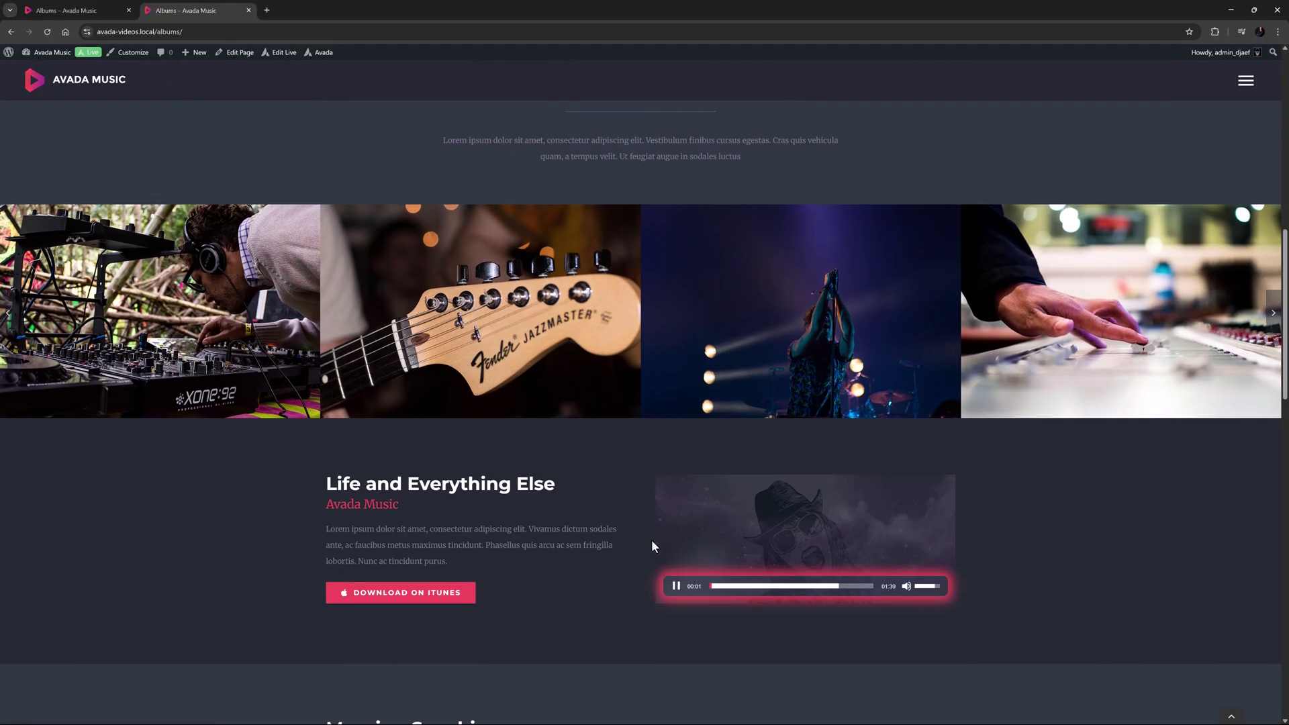